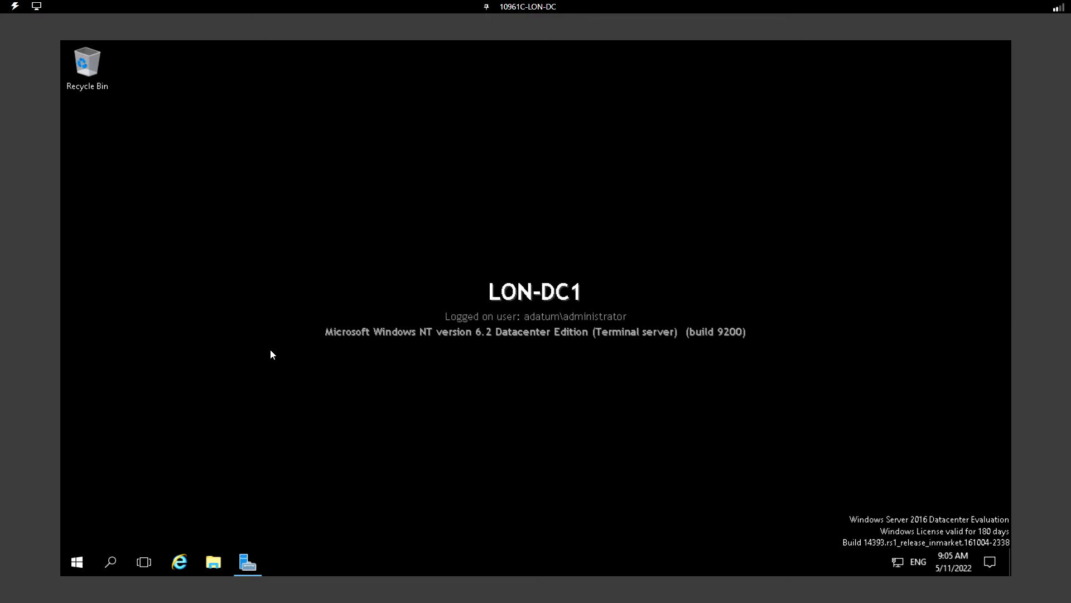
Step: Open Server Manager and look through the Windows Administrative Tools for Disk Cleanup
left_click(249, 567)
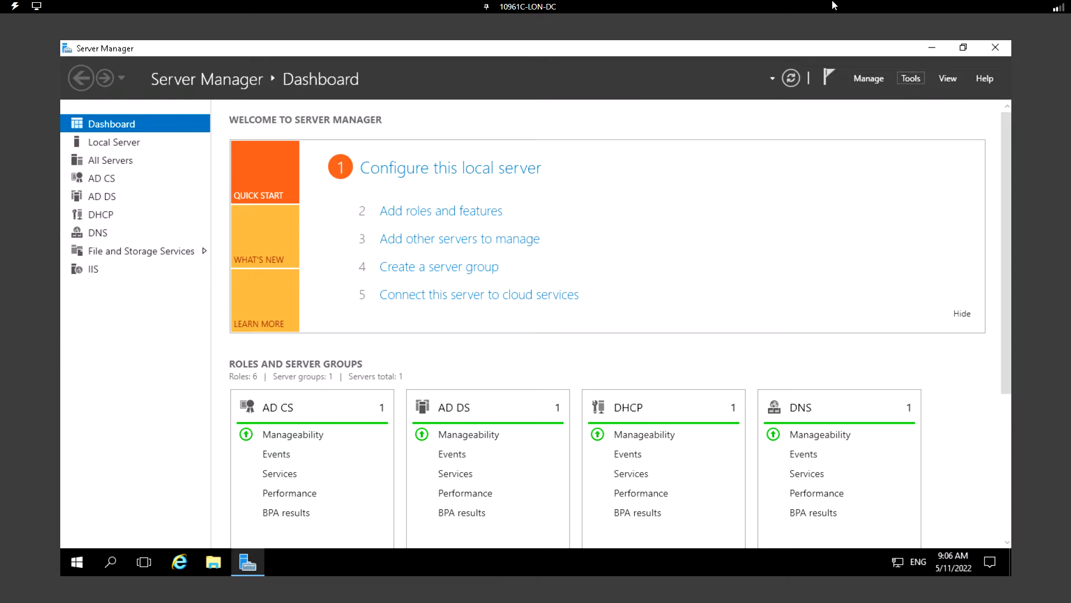
left_click(78, 562)
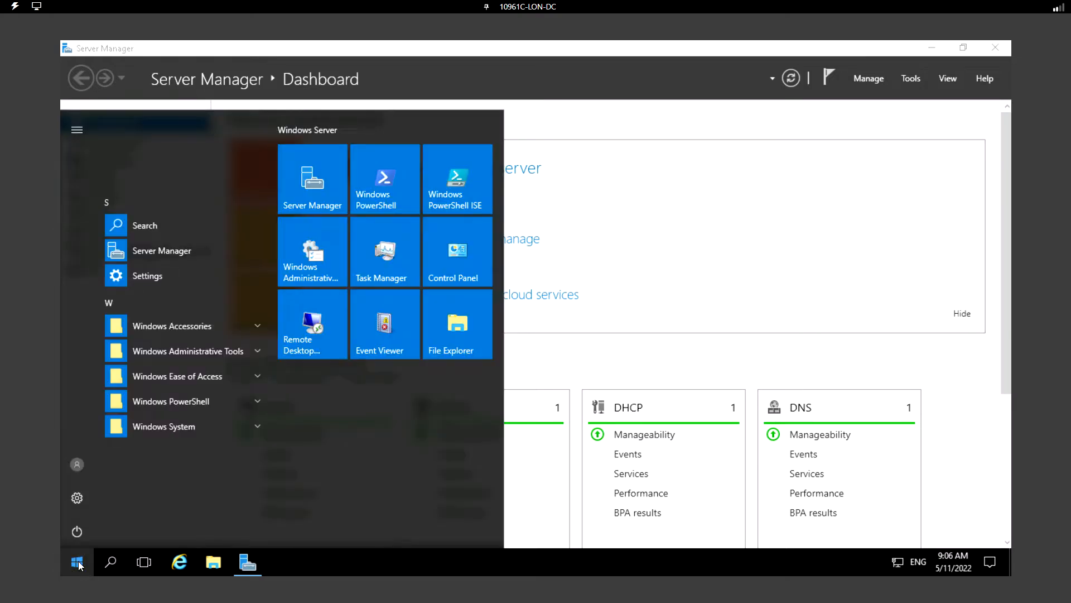
left_click(200, 350)
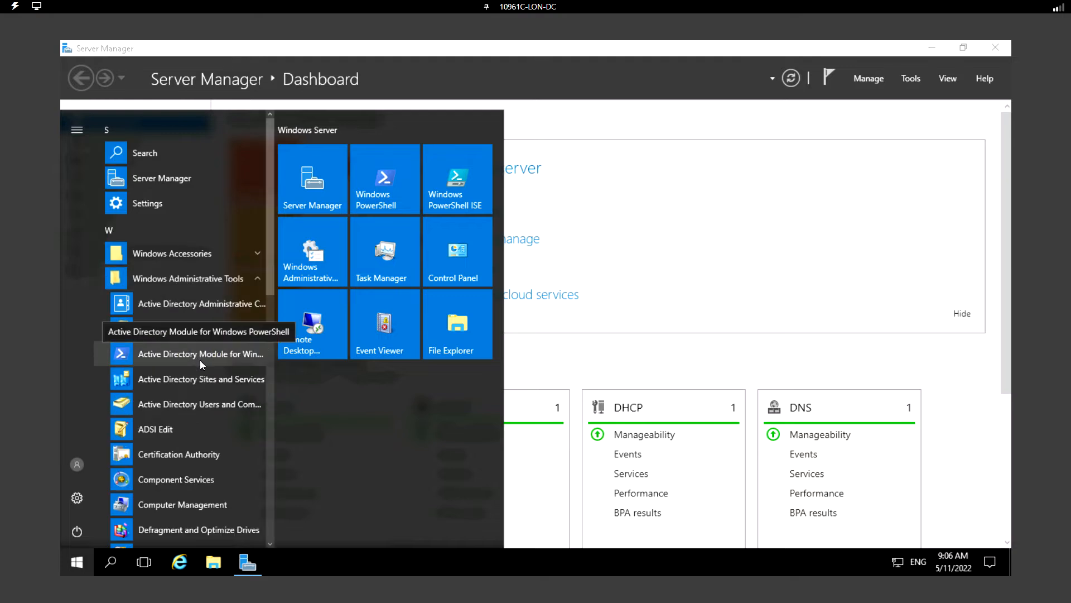
scroll(216, 369, "down", 5)
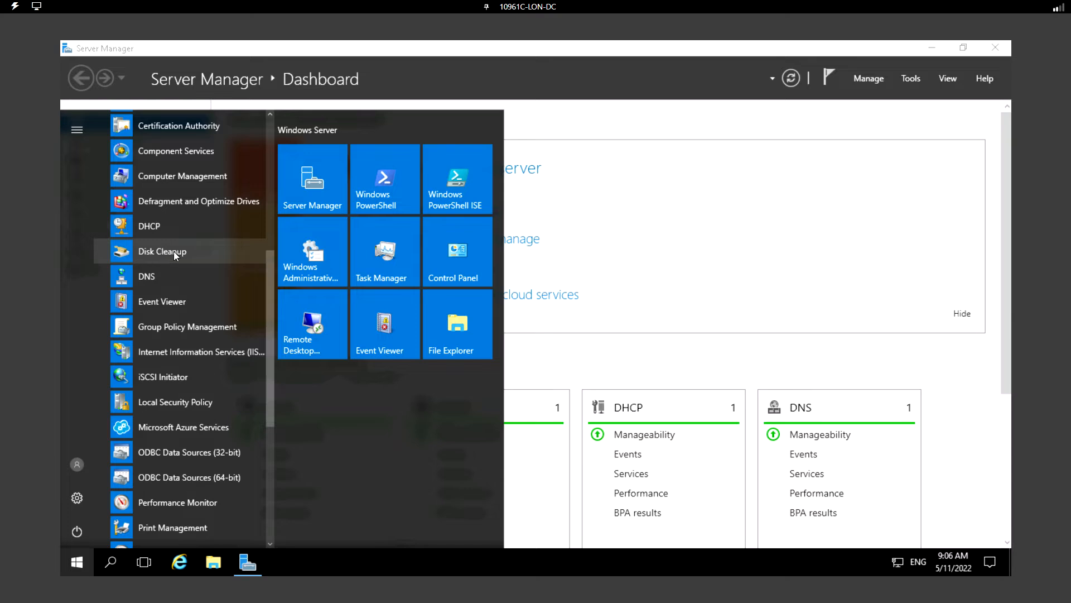
left_click(787, 124)
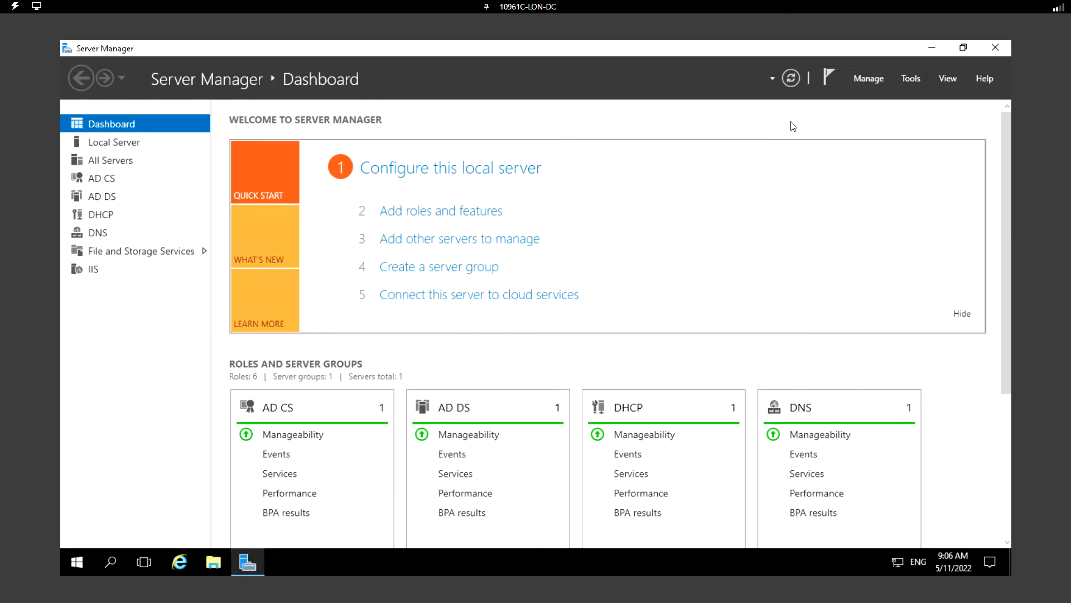
Step: Launch Disk Cleanup from Server Manager's tools and scan the (C:) drive for files to delete
left_click(911, 79)
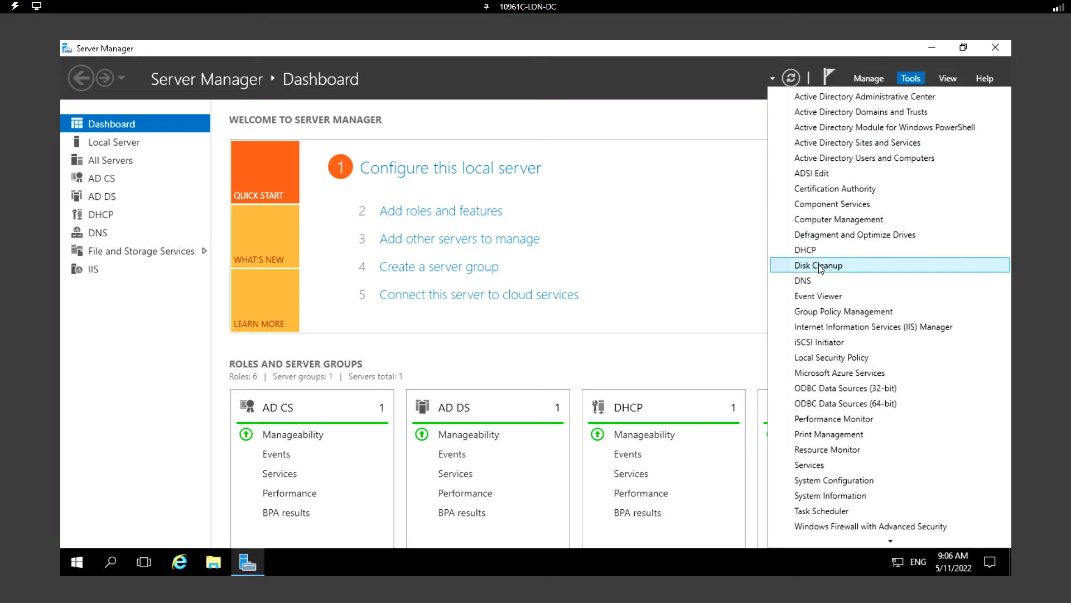
left_click(834, 266)
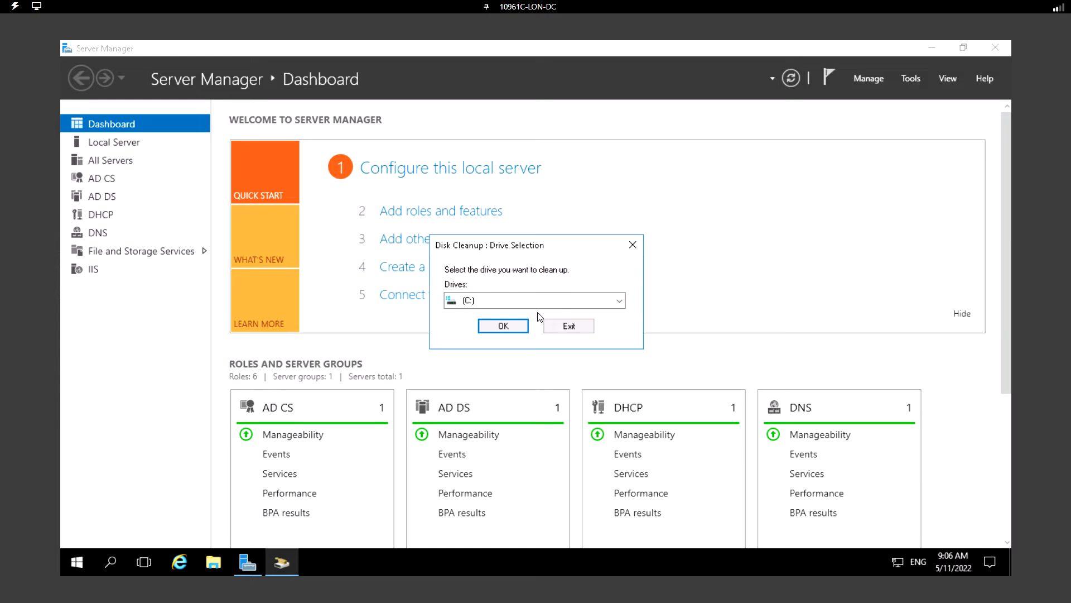
left_click(619, 301)
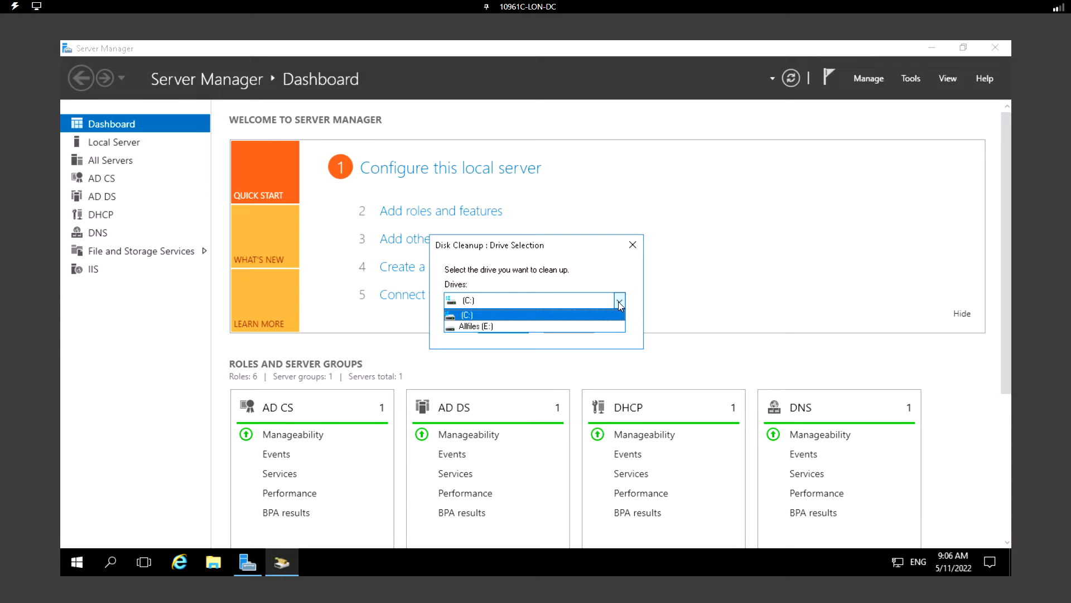
left_click(509, 317)
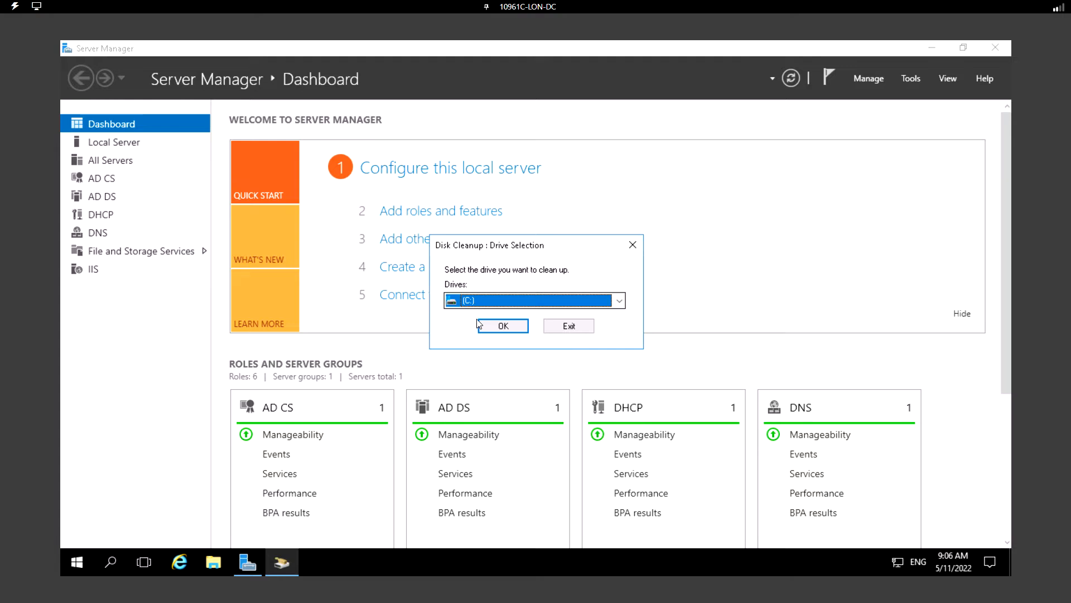
left_click(504, 325)
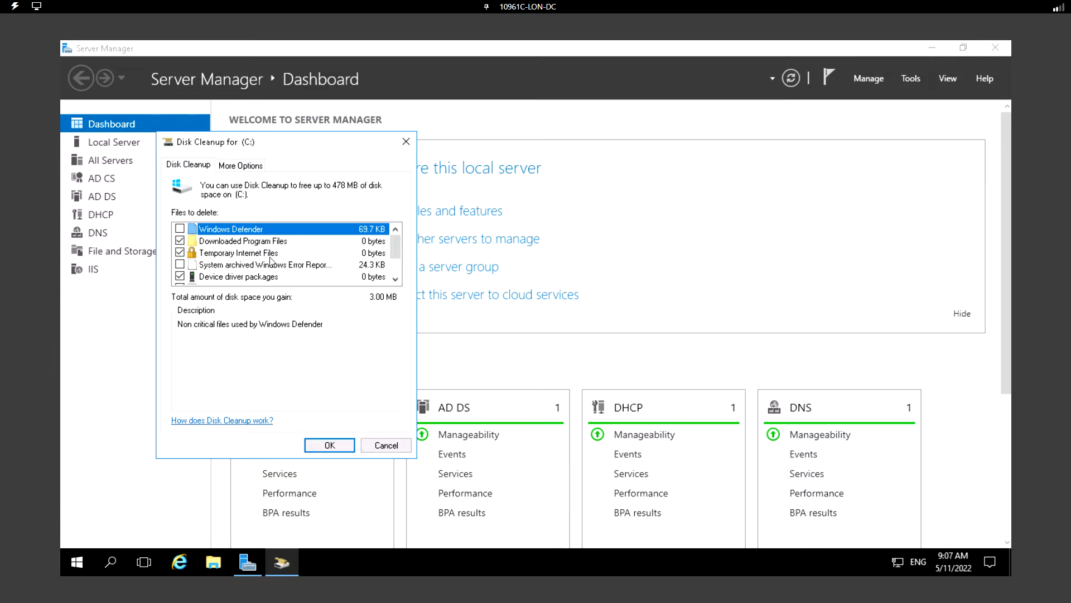
Step: Review the descriptions of the Downloaded Program Files, Temporary Internet Files and Windows Defender cleanup categories
left_click(368, 244)
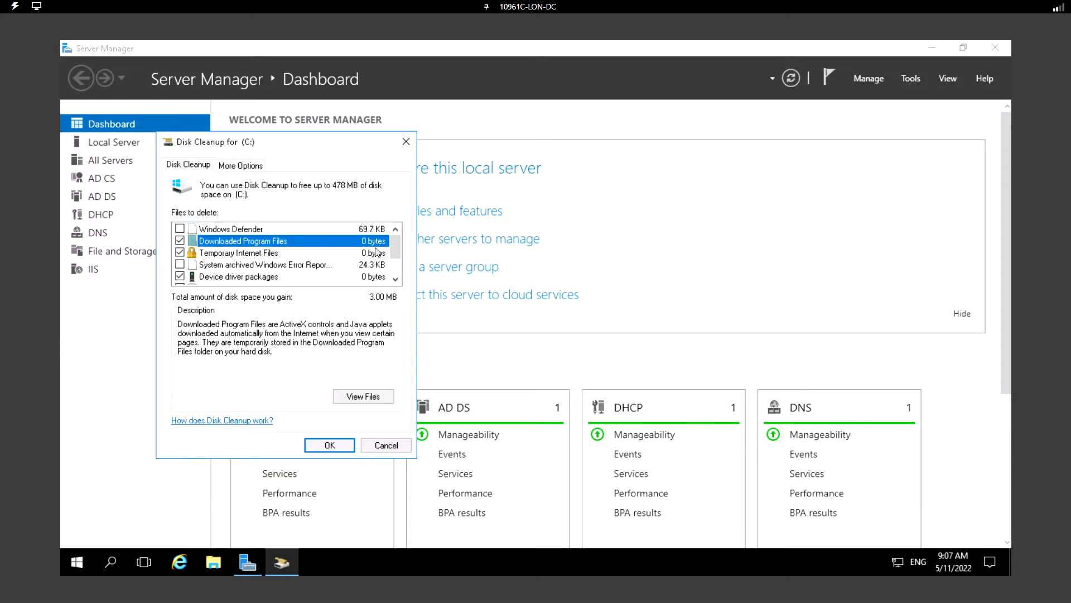
left_click(369, 256)
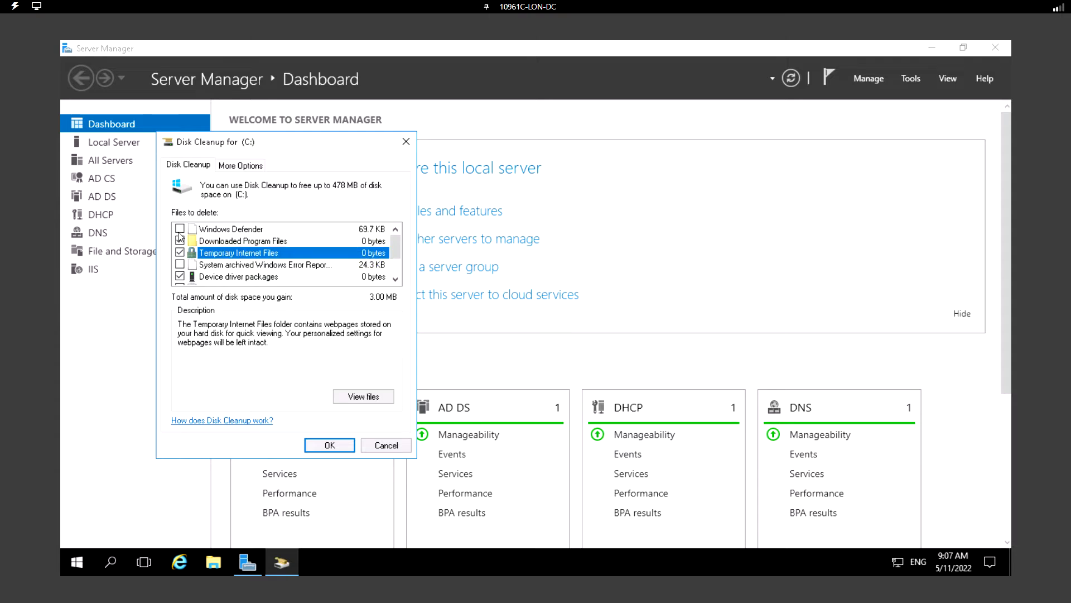
left_click(366, 230)
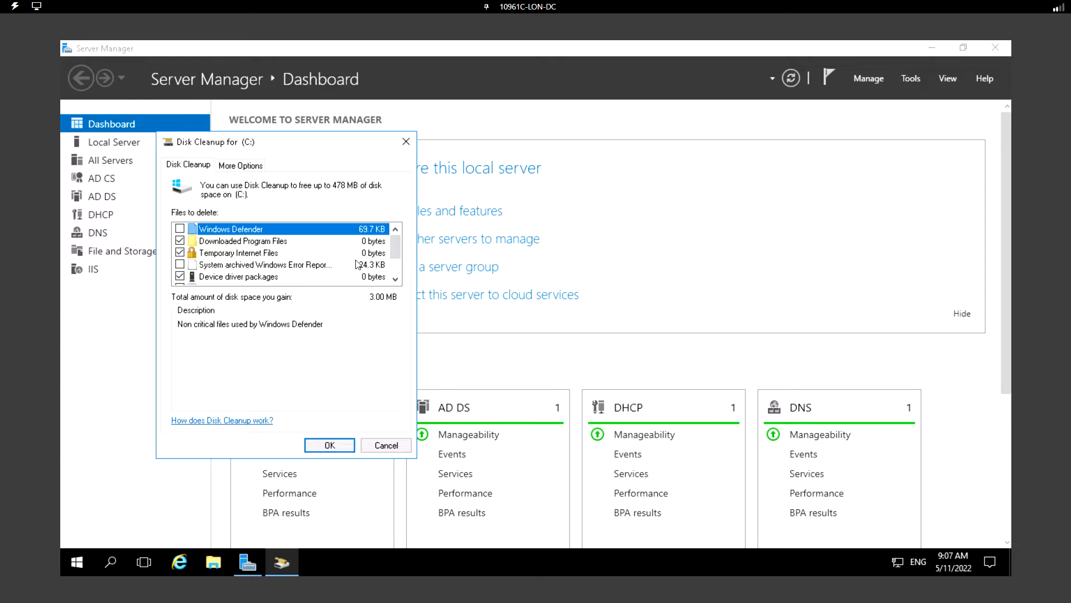
Step: Mark Temporary files and the system archived Windows error report files for deletion, and read the Recycle Bin description
left_click(397, 279)
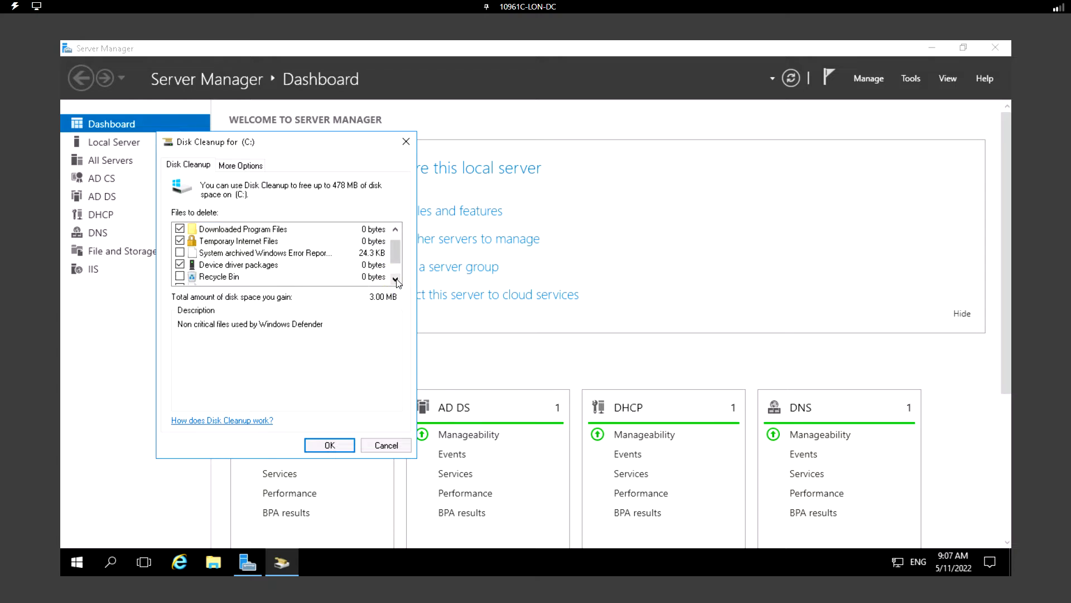
left_click(396, 279)
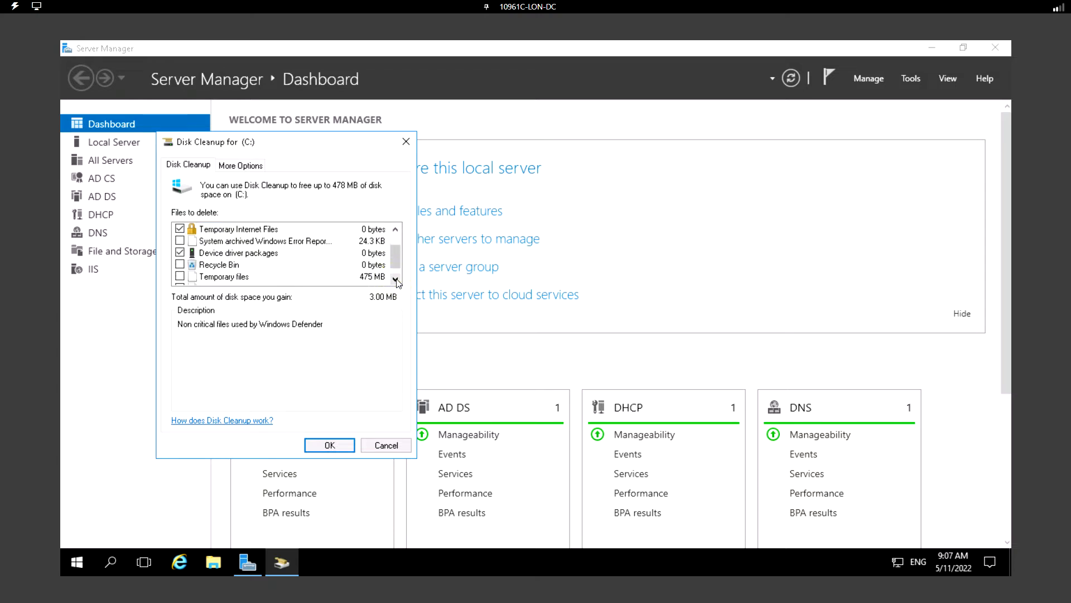
left_click(396, 279)
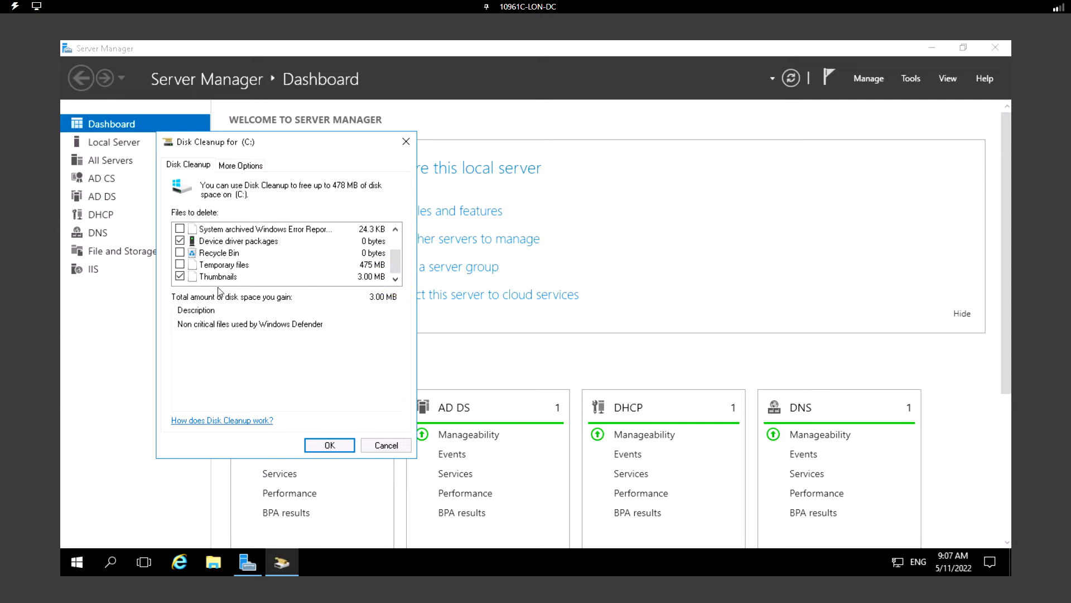
left_click(367, 265)
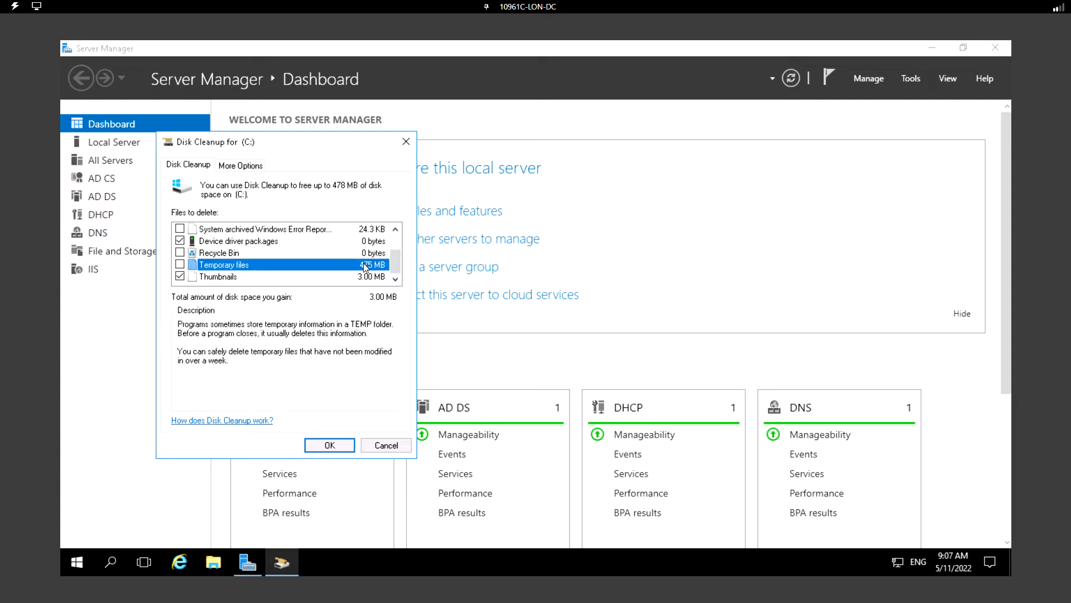
left_click(180, 265)
left_click(231, 254)
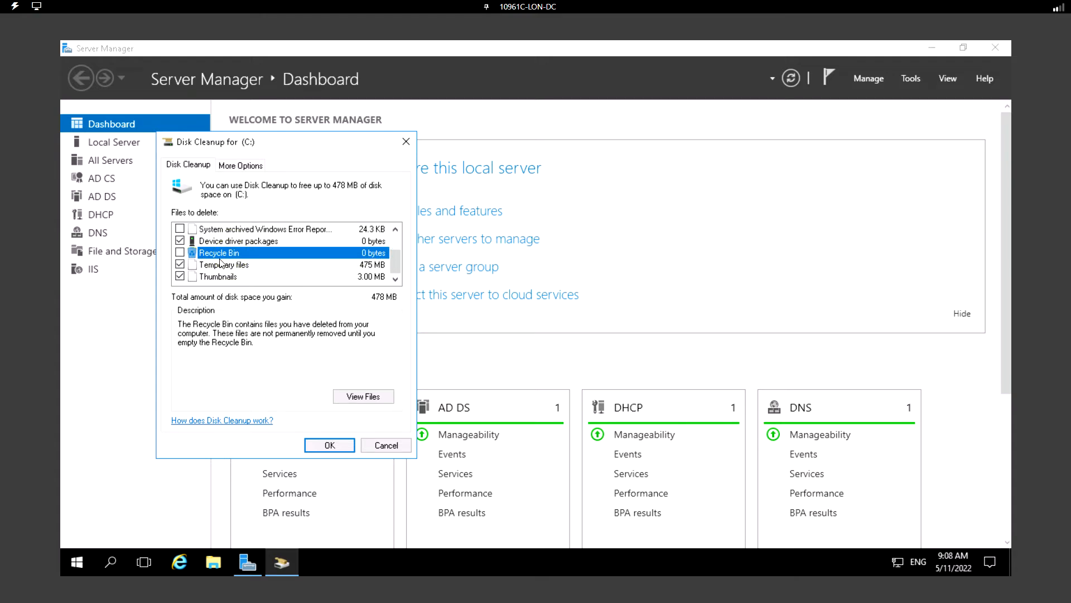
left_click(396, 228)
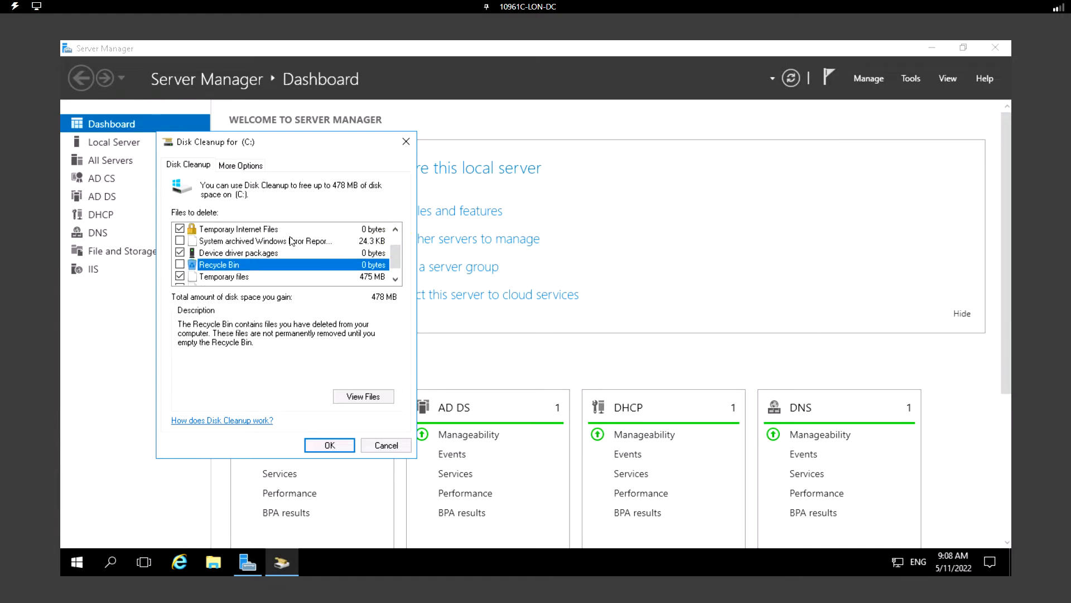
left_click(179, 241)
left_click(172, 297)
left_click(373, 302)
Step: Check the free space of Local Disk (C:) under This PC in File Explorer, and minimize the window
left_click(214, 563)
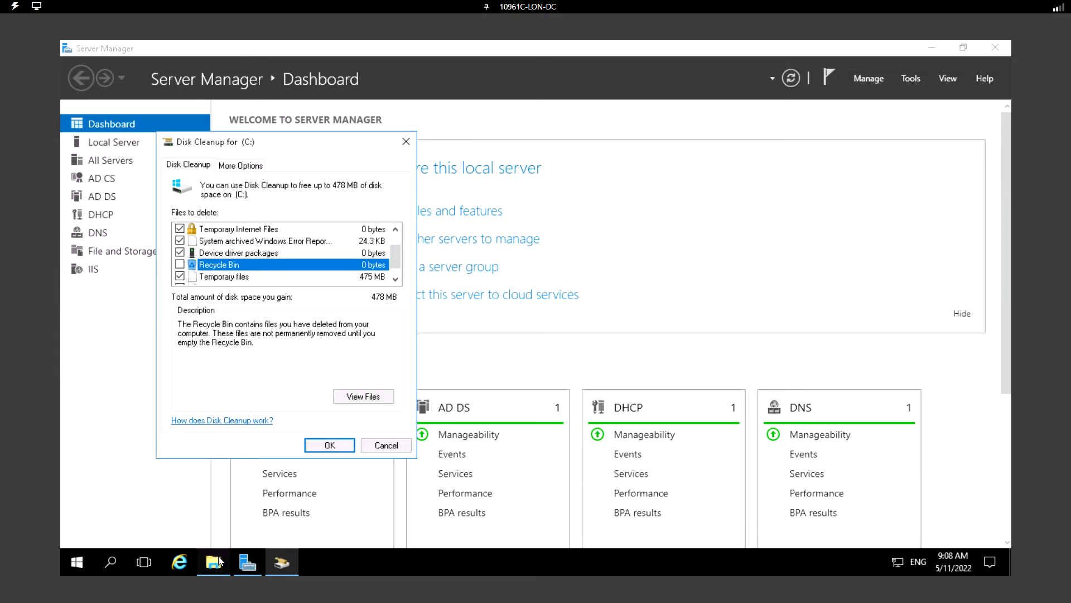
left_click(218, 562)
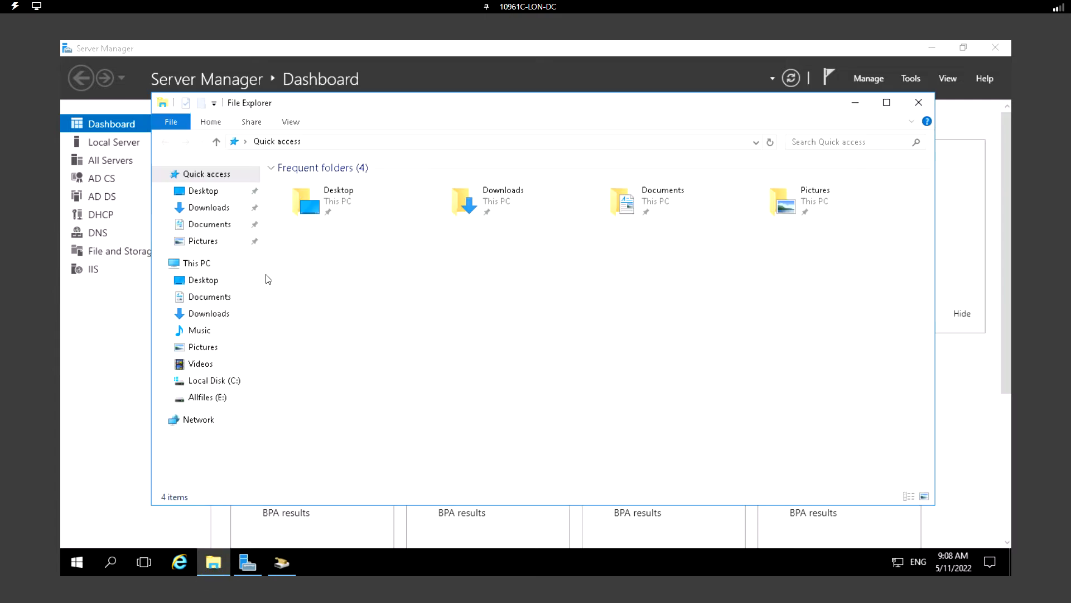
left_click(196, 265)
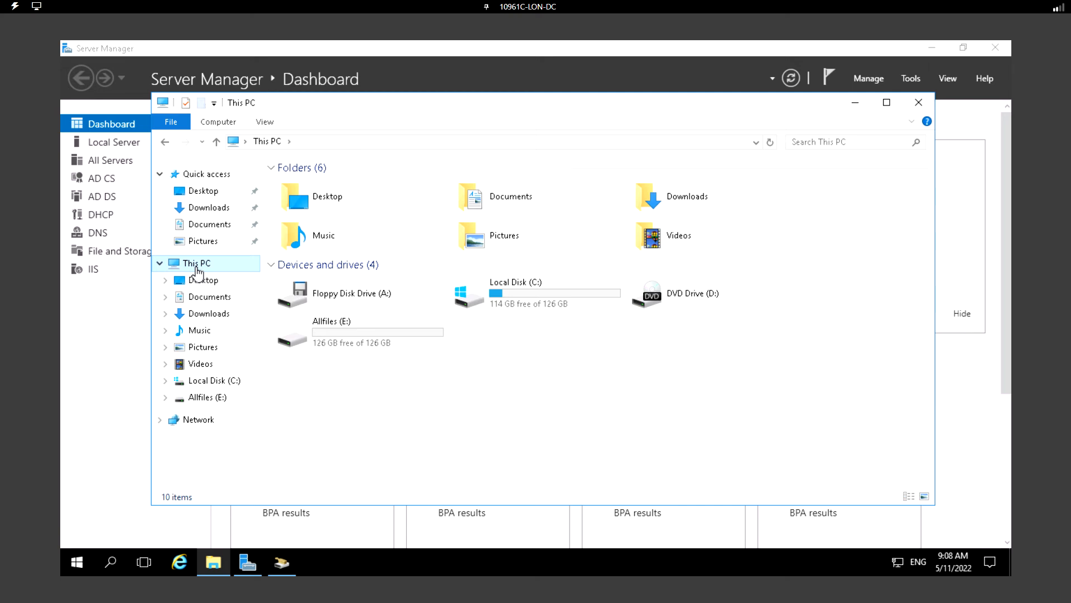
left_click(536, 310)
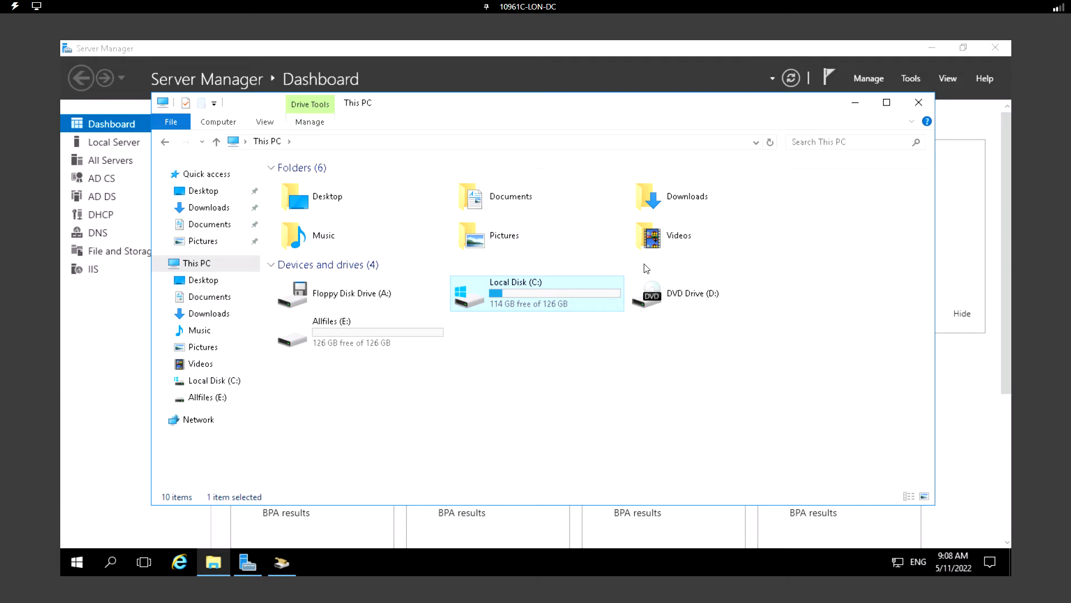
left_click(857, 103)
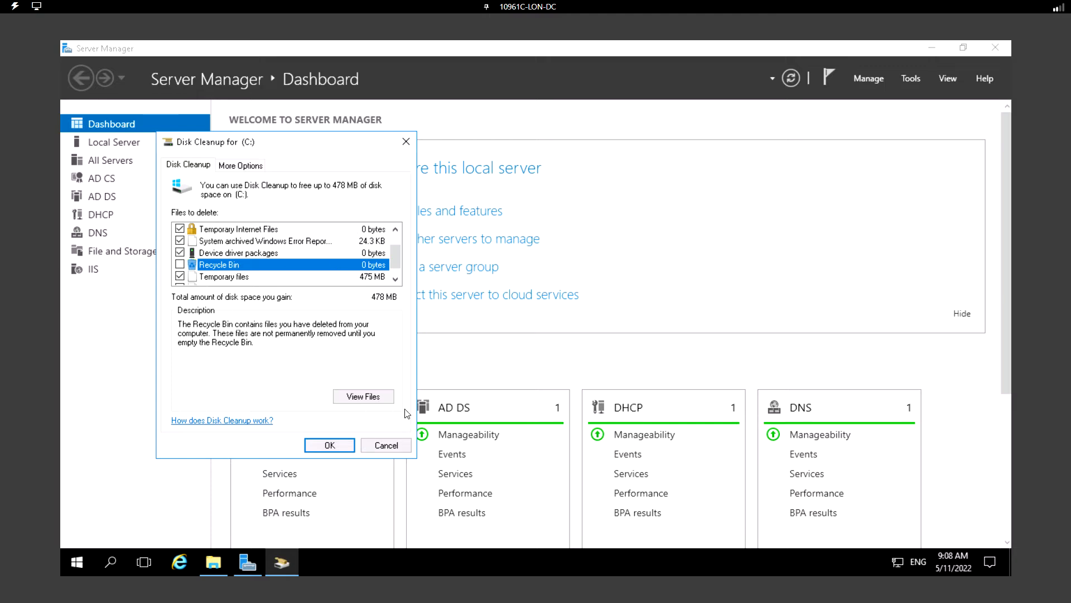
Step: View the Recycle Bin's files from Disk Cleanup, close that window and read the Temporary files description
left_click(372, 400)
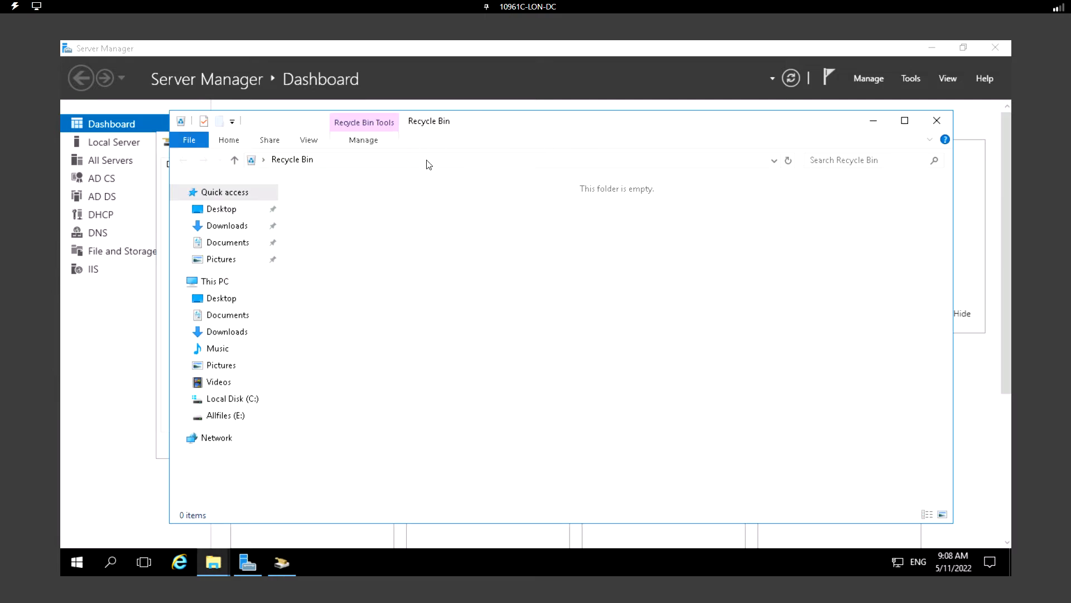
left_click(937, 124)
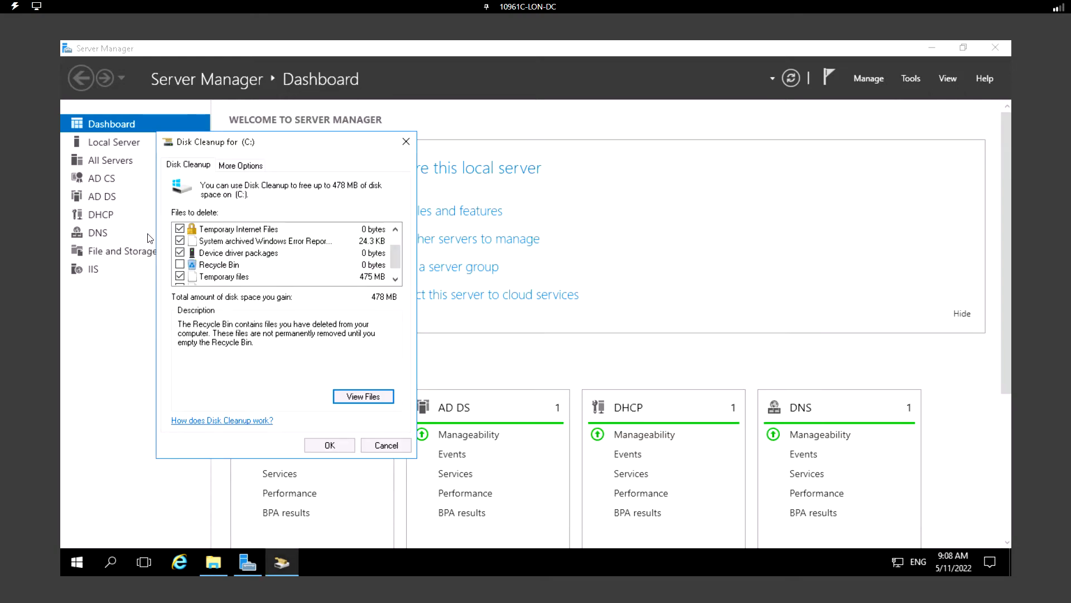
left_click(244, 277)
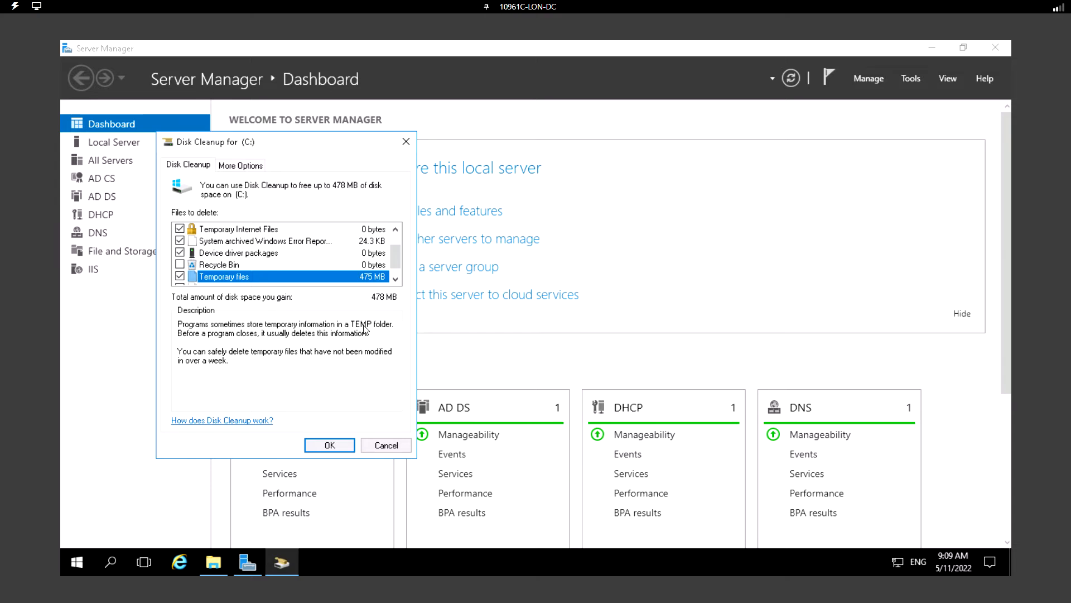
Step: Open the Windows Temp folder by running "temp", inspect its files and close the folder
left_click(77, 563)
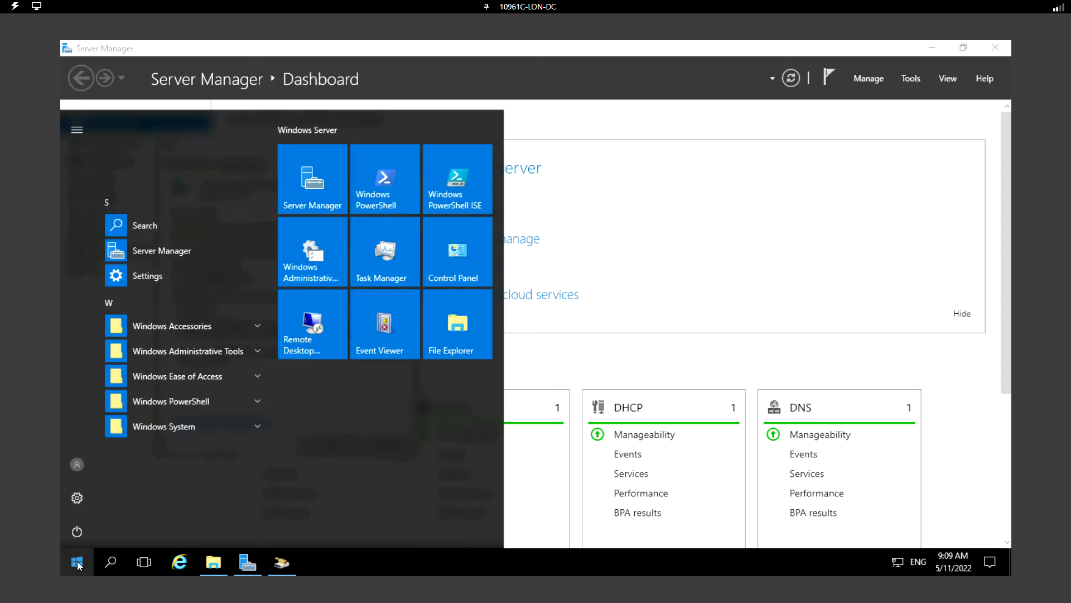
type("run")
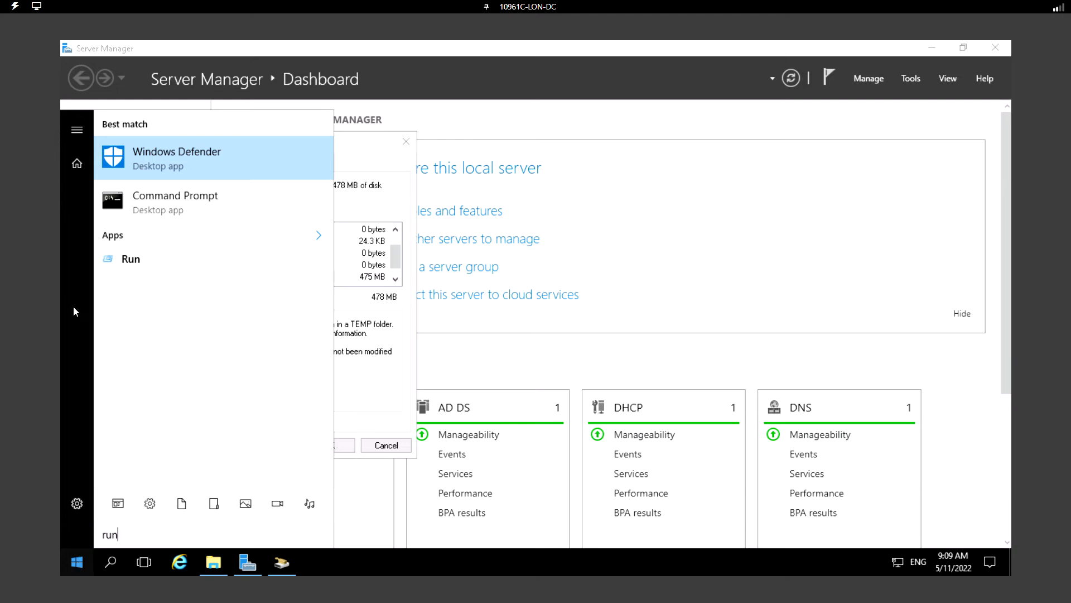
left_click(129, 259)
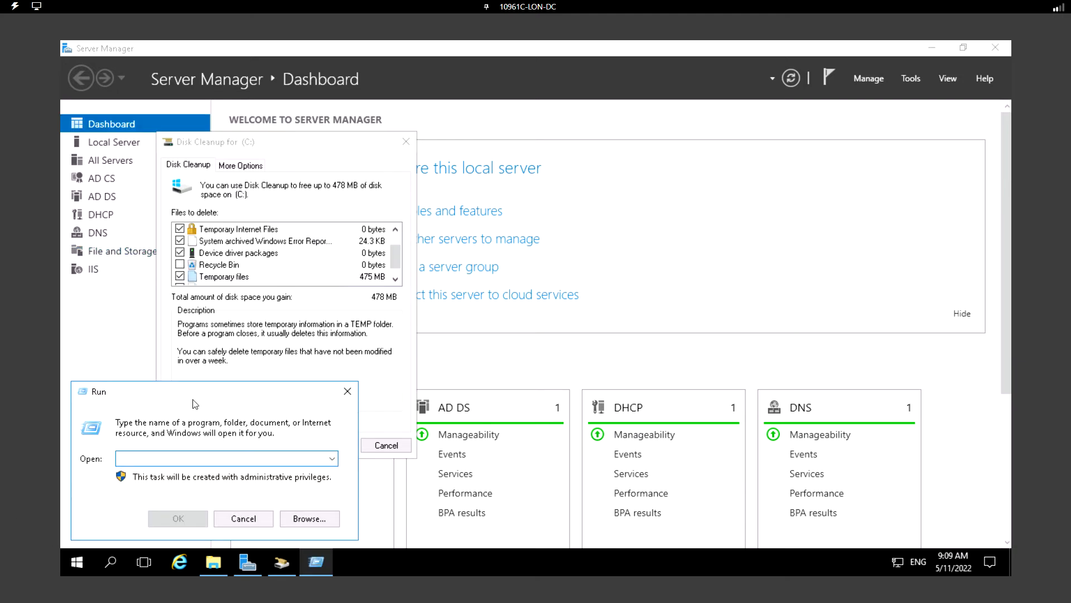
type("temp")
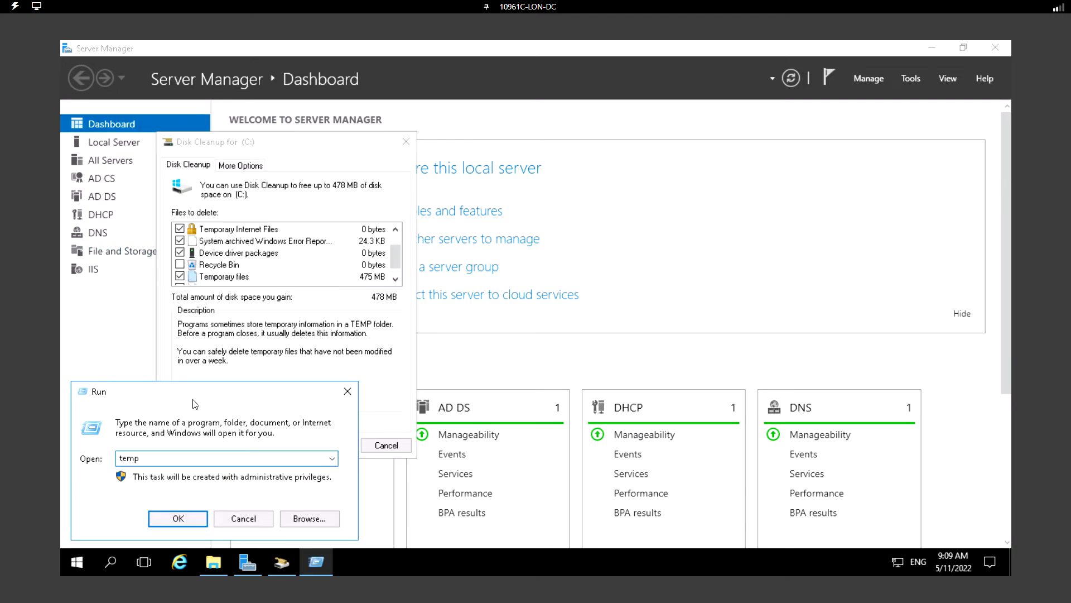
key("Return")
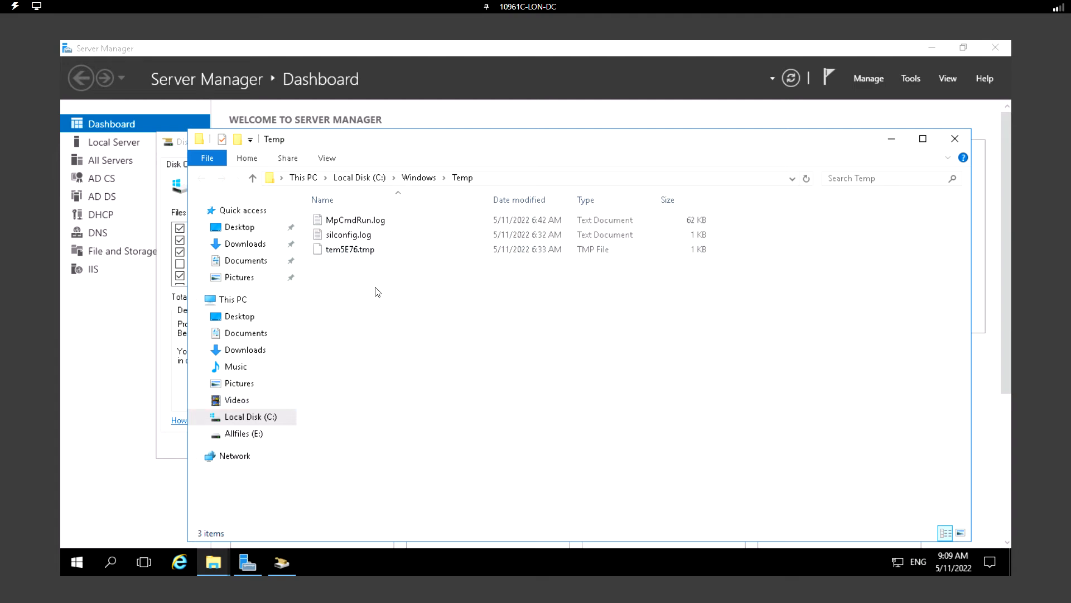
left_click(956, 142)
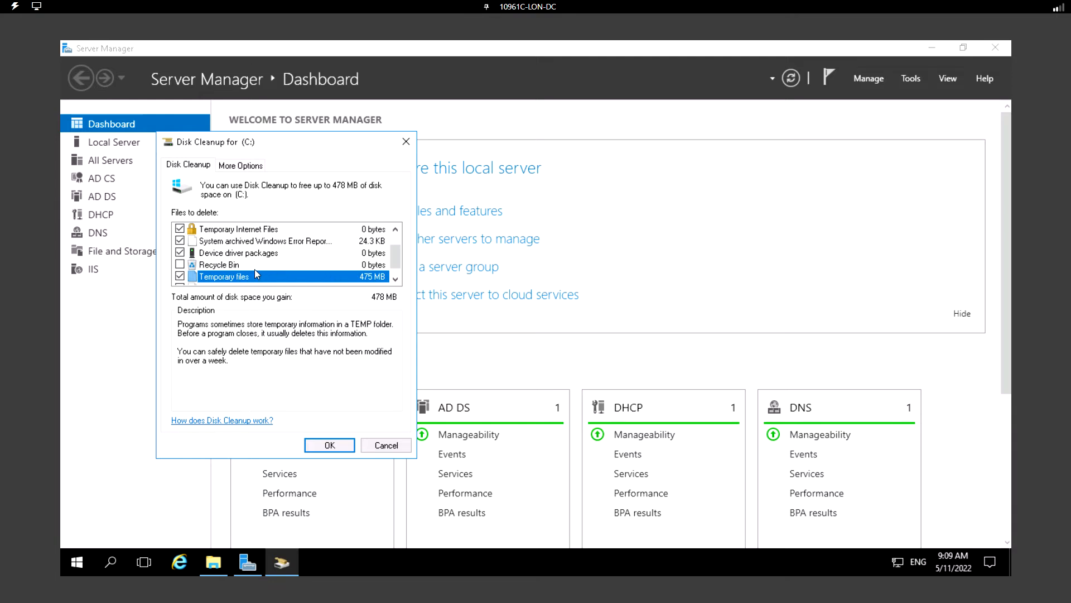
Step: Read the description of the system archived Windows error report files and show Disk Cleanup's additional space-freeing options
left_click(231, 242)
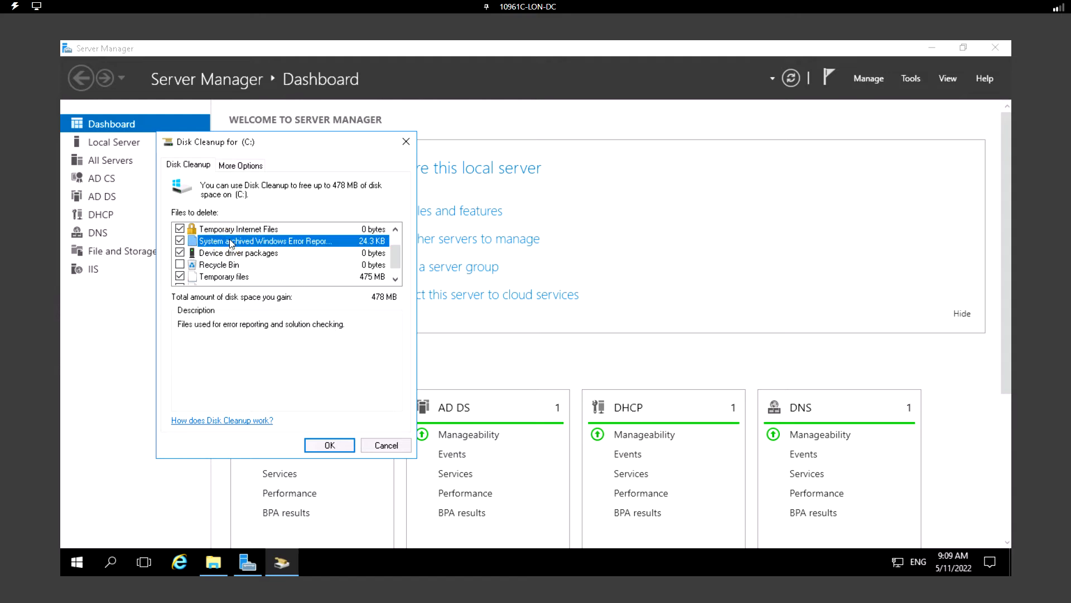
left_click(396, 230)
left_click(246, 165)
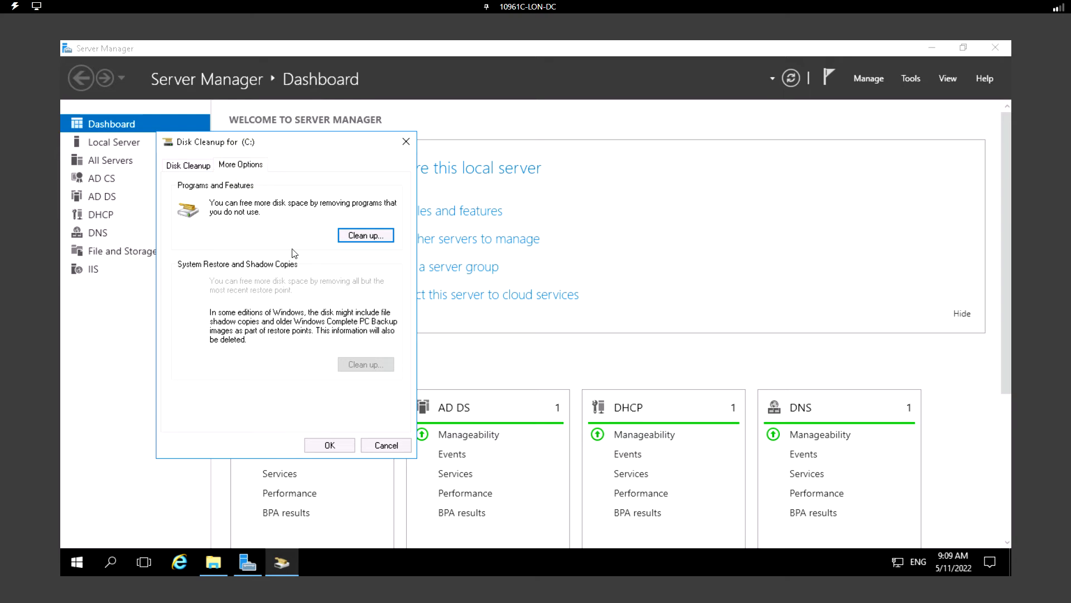
Step: Return to the list of files to delete and permanently delete the selected file categories from the C: drive
left_click(191, 166)
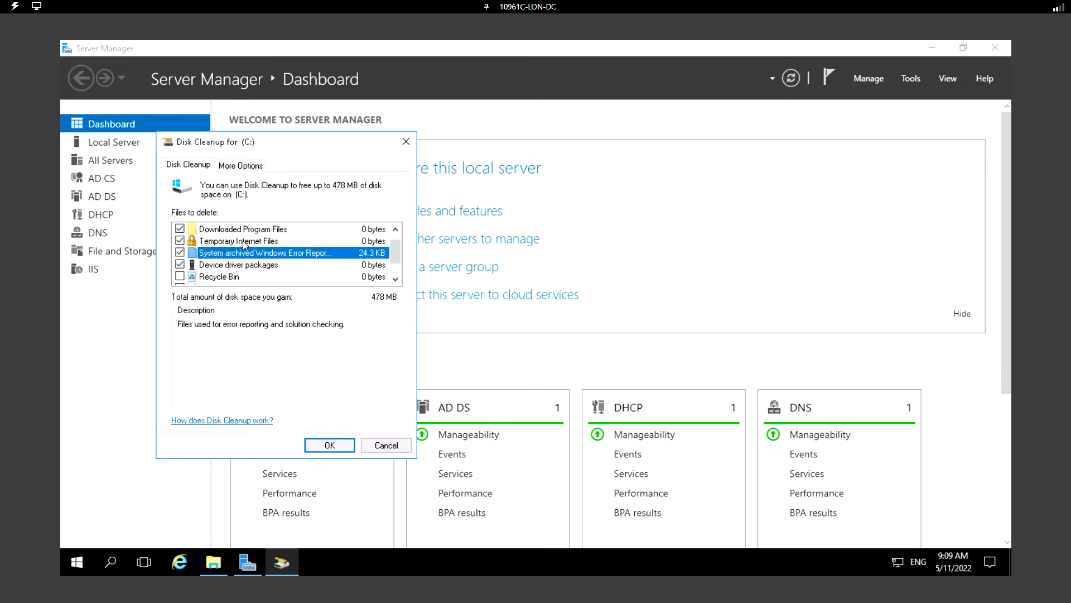
scroll(277, 251, "down", 1)
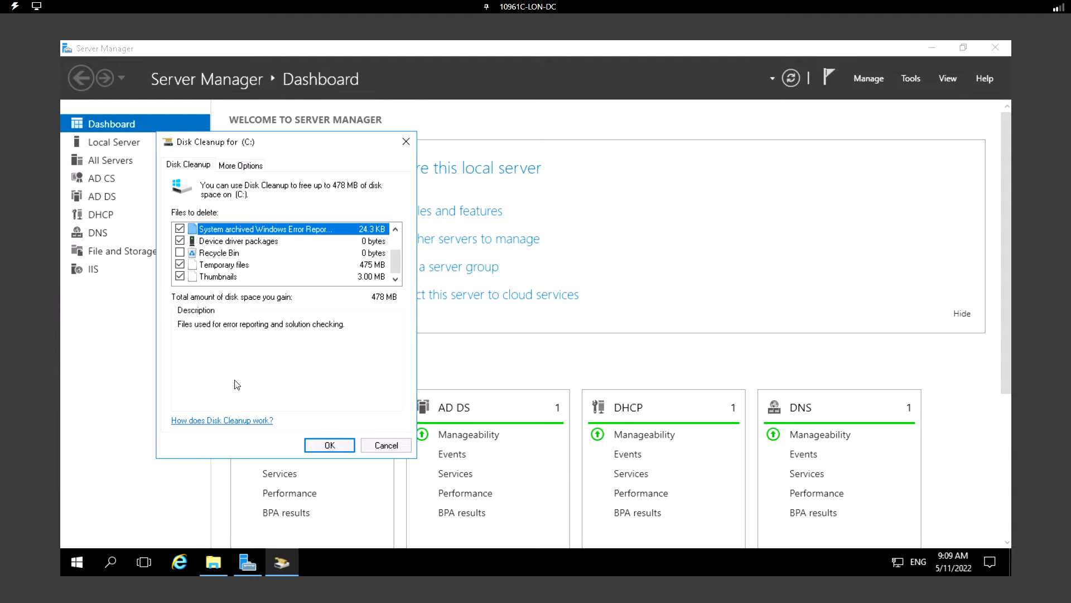
left_click(330, 445)
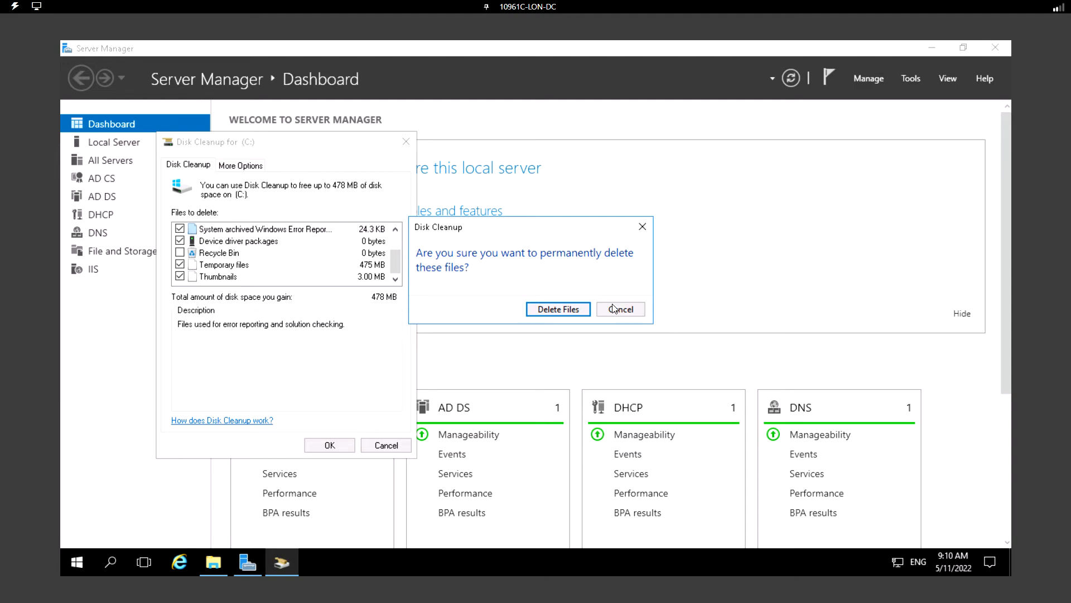
left_click(558, 309)
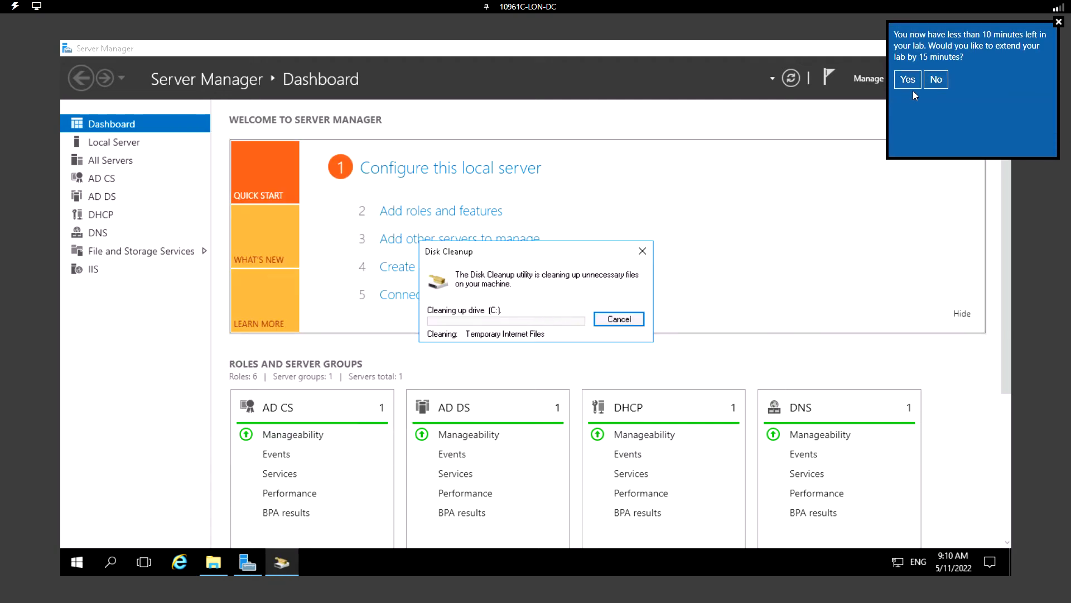
Step: Extend the lab session by 15 minutes and close the notification
left_click(908, 79)
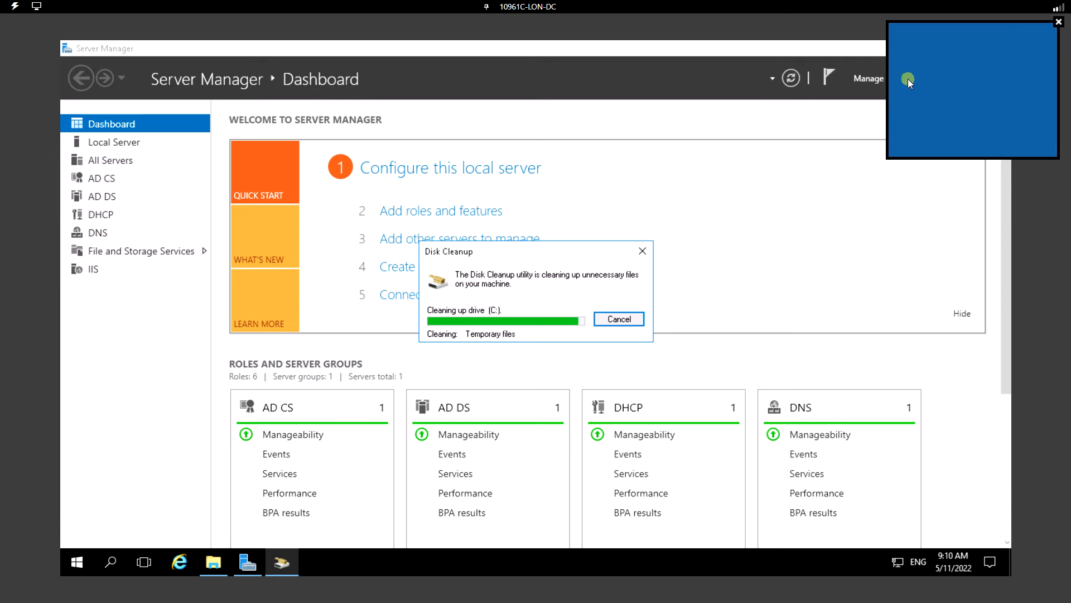
left_click(1058, 23)
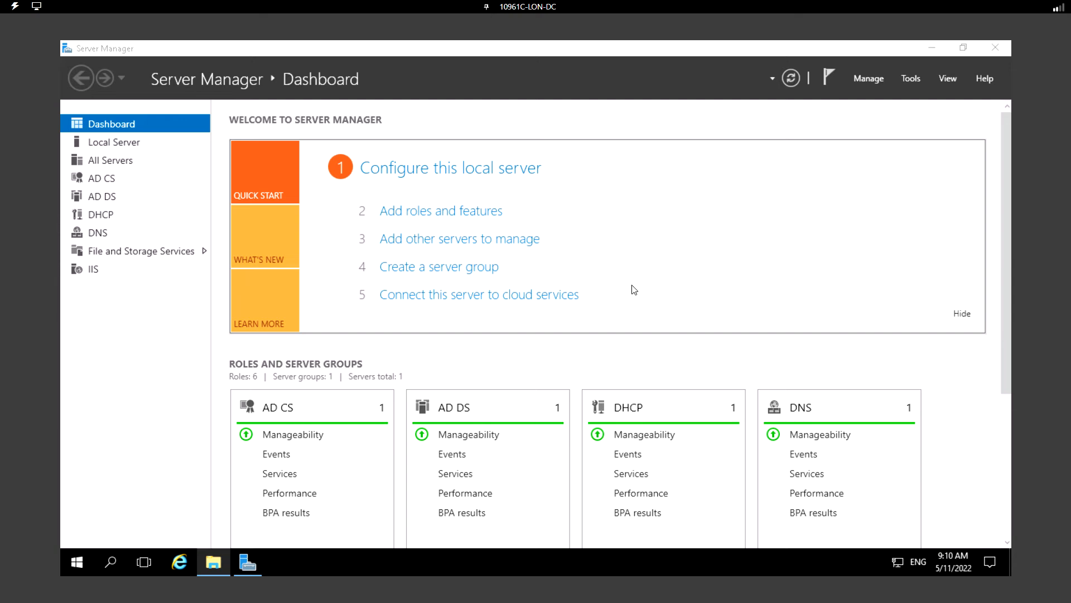
Step: Minimize Server Manager, bring up File Explorer and refresh This PC to check the free space on Local Disk (C:)
left_click(933, 49)
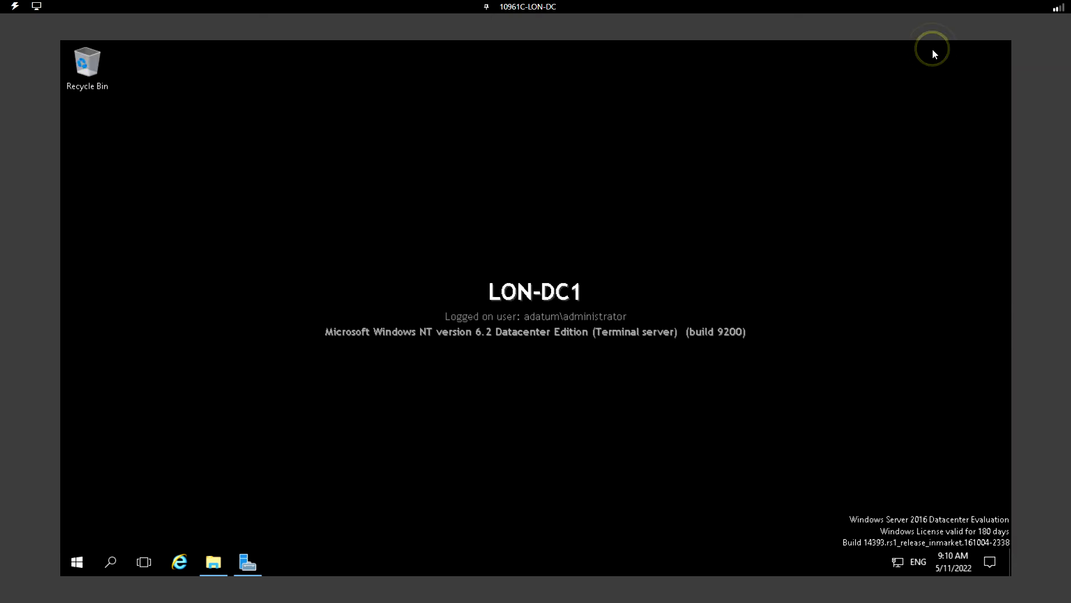
left_click(215, 561)
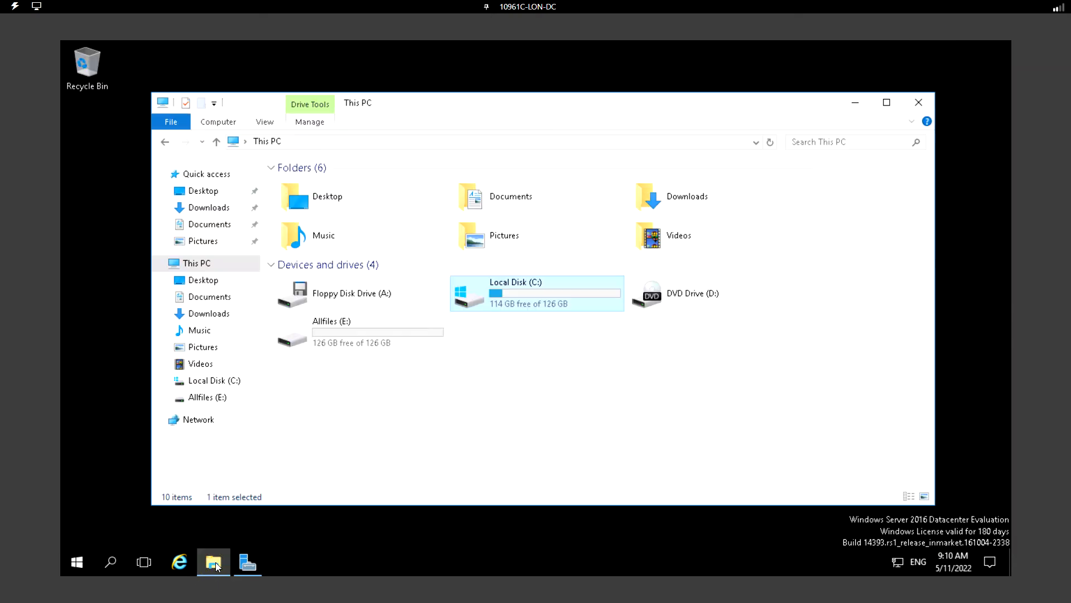
right_click(496, 353)
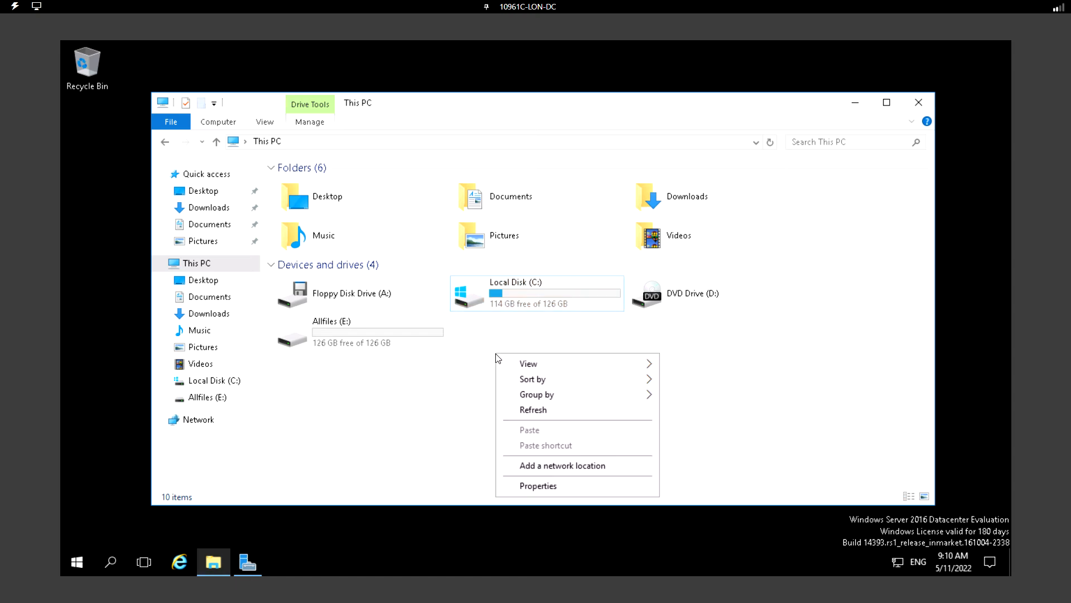
left_click(527, 412)
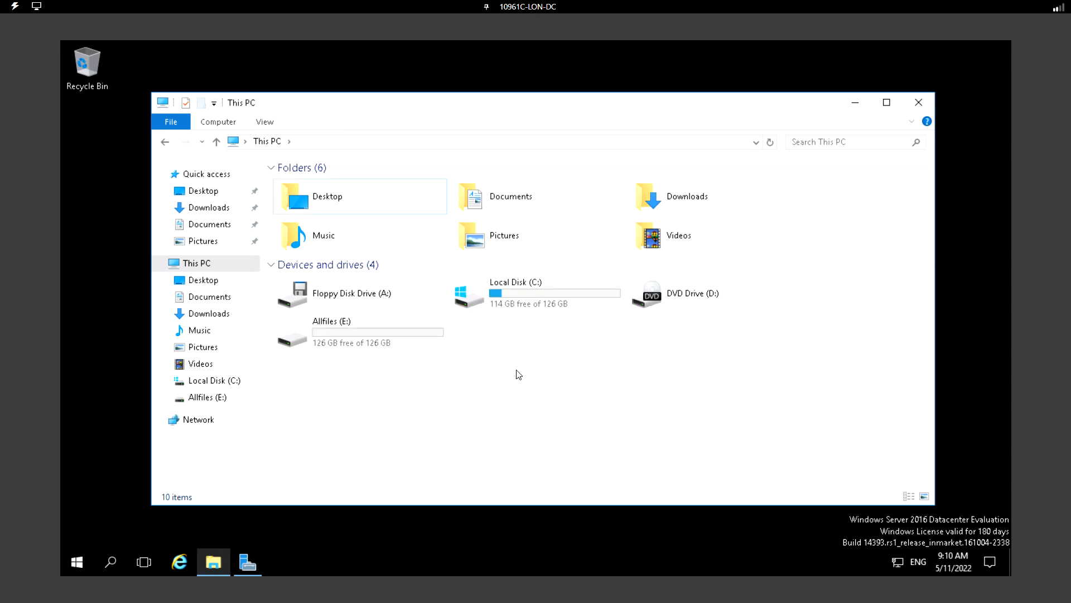
right_click(506, 367)
left_click(541, 423)
left_click(525, 306)
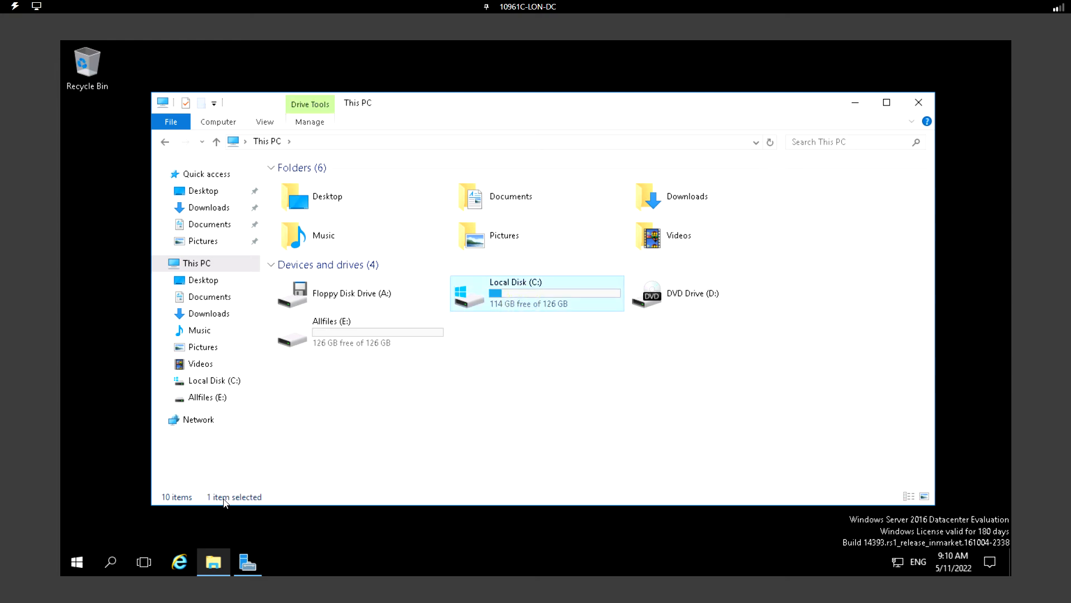
Step: Start Disk Cleanup from the Windows Administrative Tools for the Allfiles (E:) drive
left_click(78, 561)
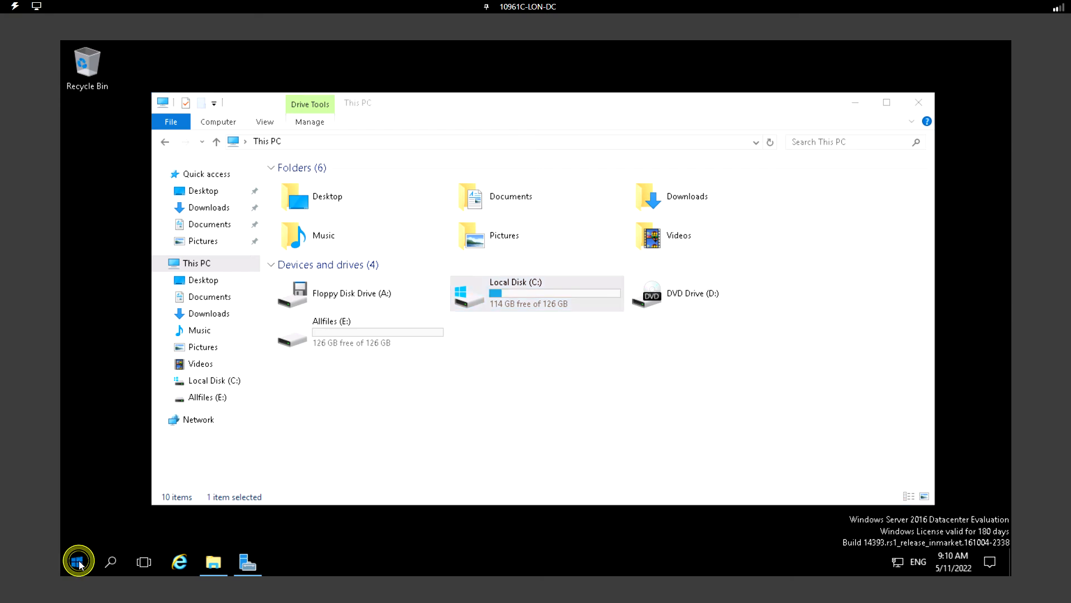
left_click(202, 353)
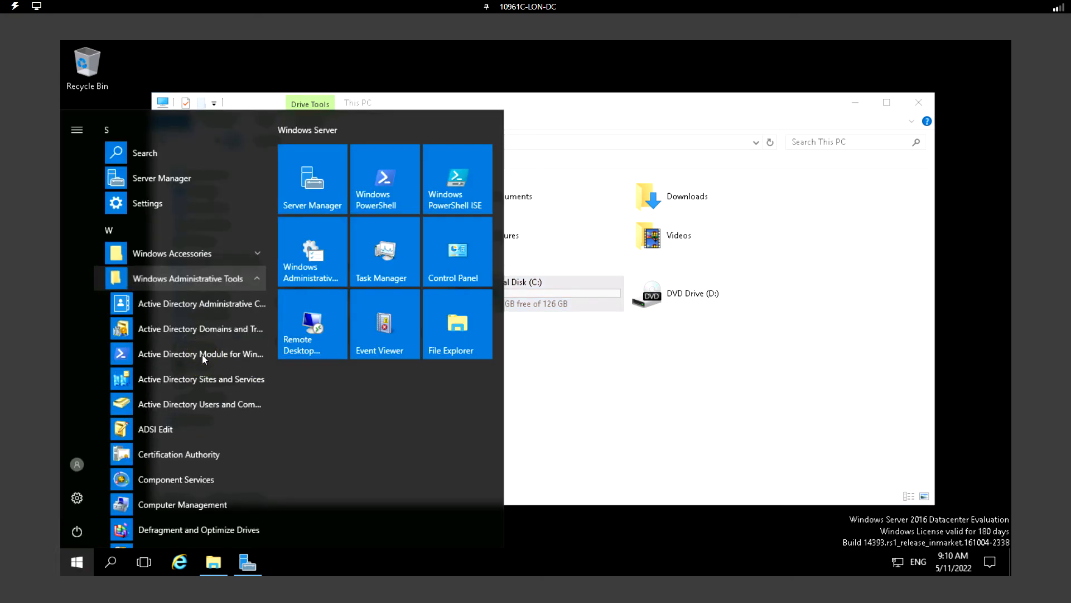
scroll(190, 422, "down", 5)
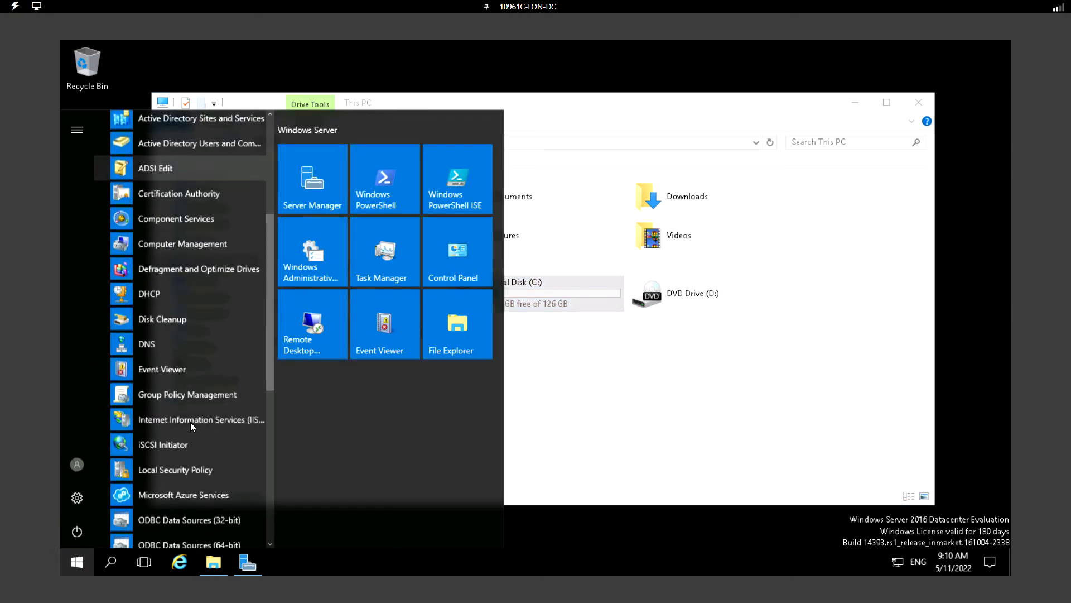
left_click(170, 318)
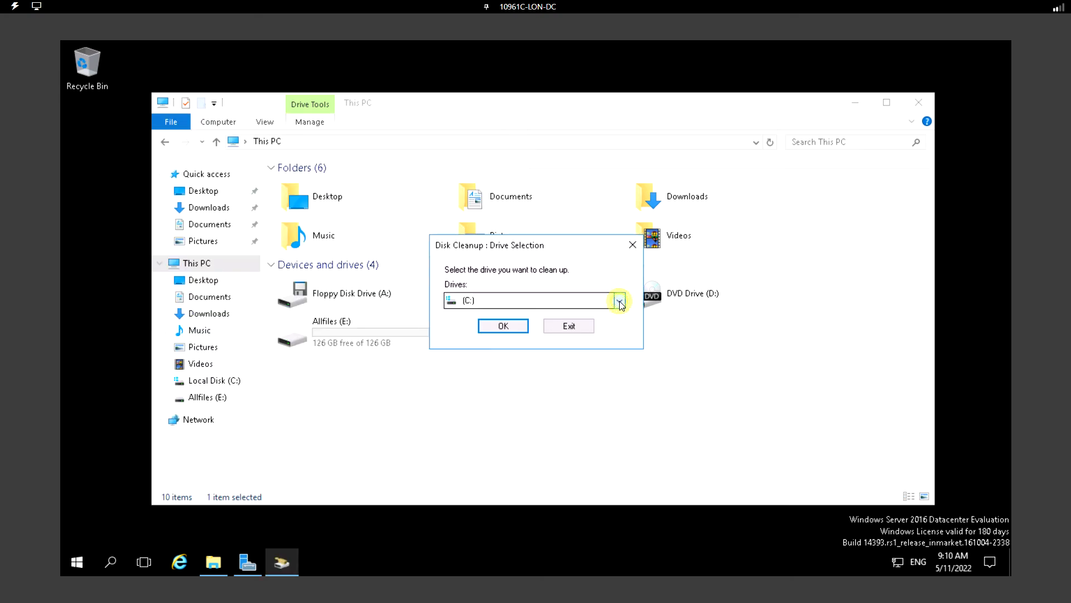
left_click(620, 300)
left_click(478, 326)
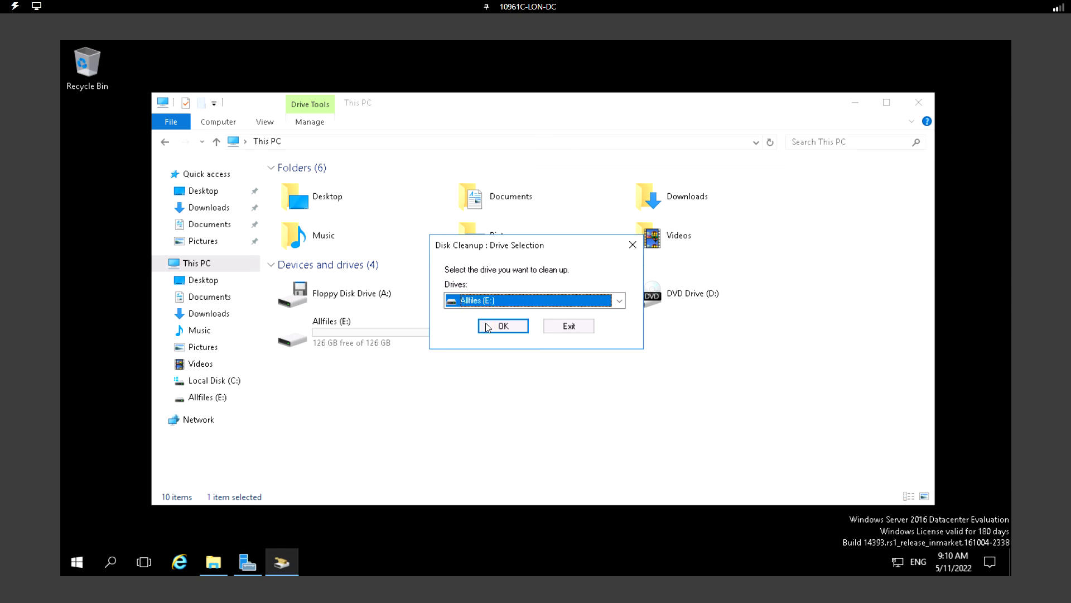
left_click(502, 325)
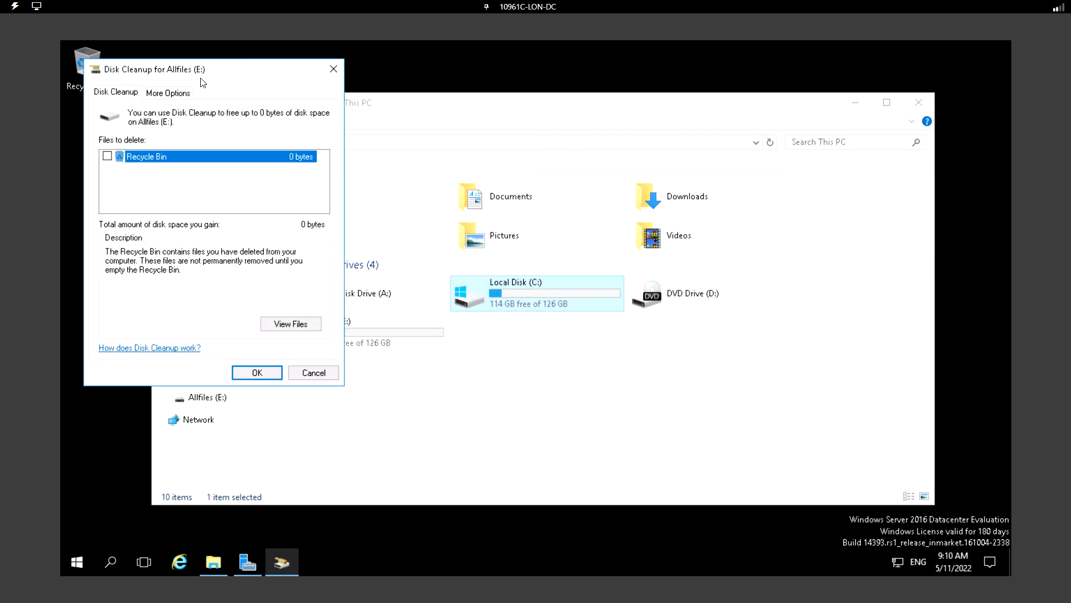
Step: Select the Recycle Bin for cleanup on Allfiles (E:) and permanently delete its files
left_click_drag(183, 66, 333, 95)
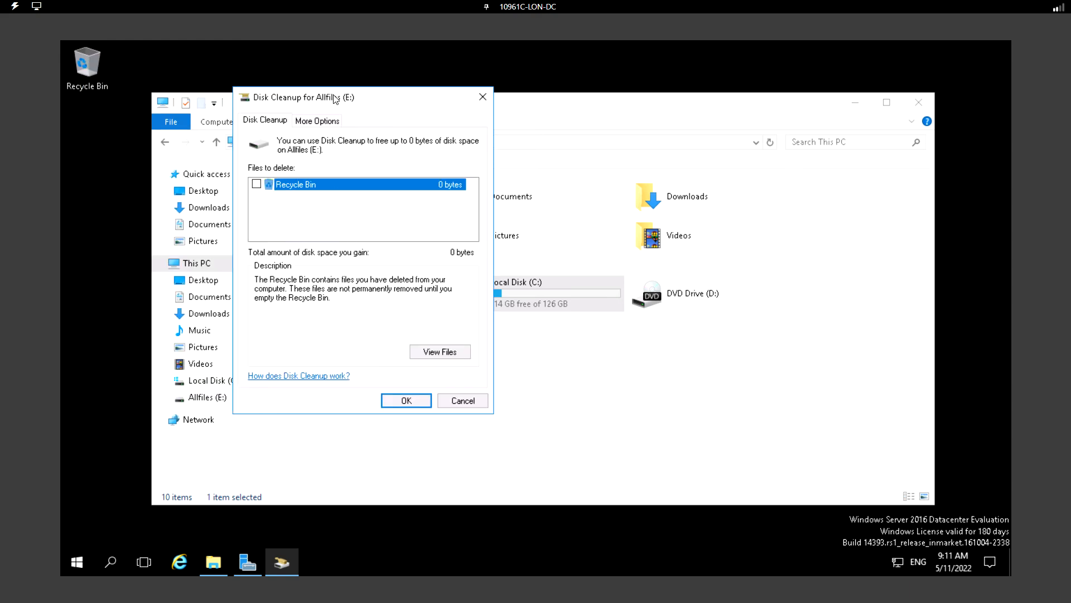
left_click(256, 185)
left_click(428, 402)
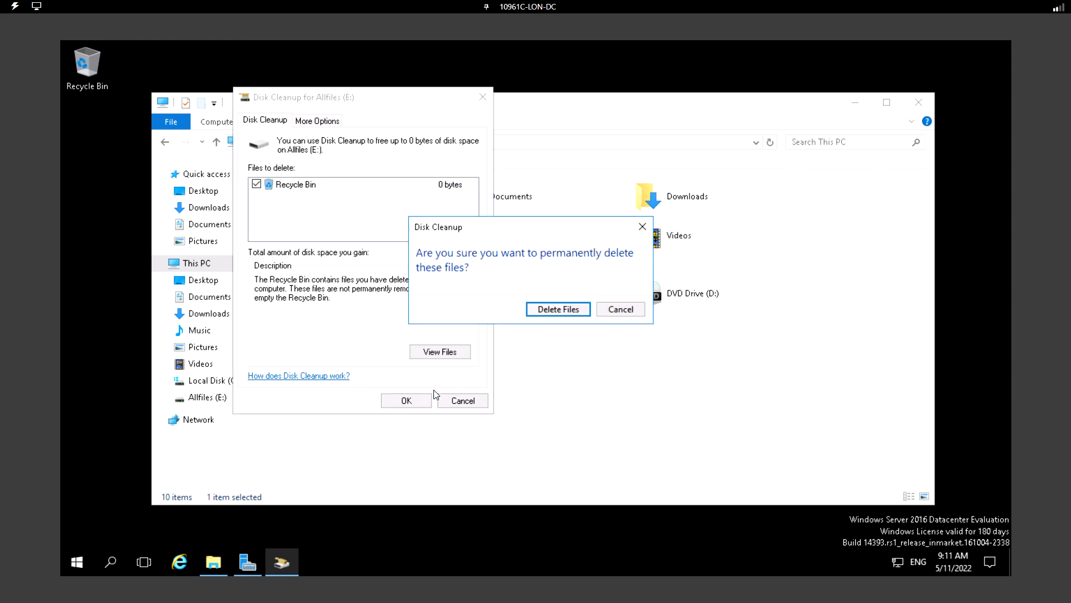
left_click(575, 309)
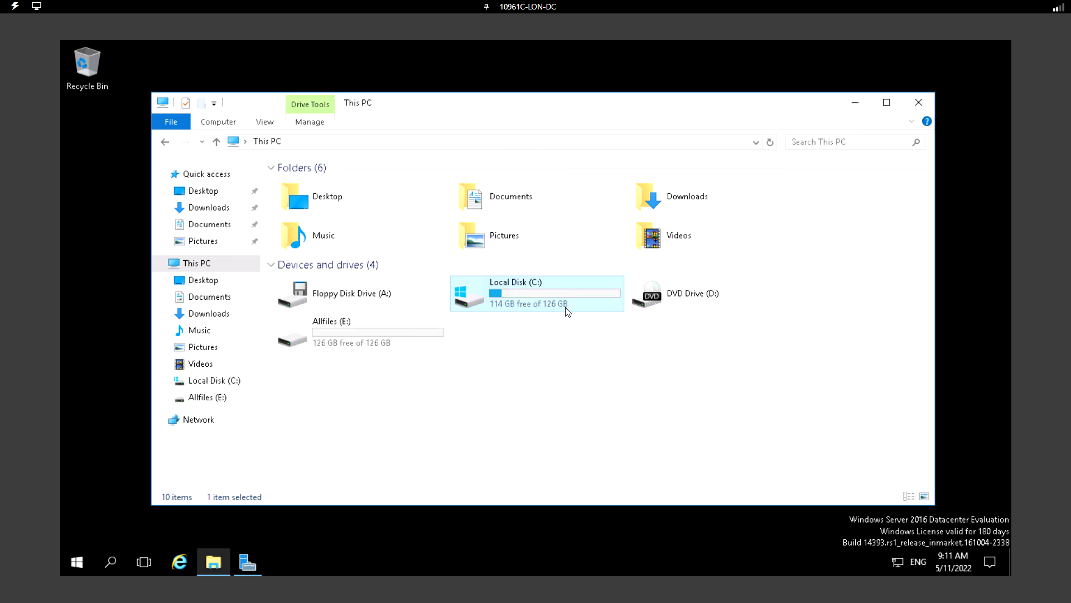
Step: Open the properties of Local Disk (C:) from This PC and start Disk Cleanup for that drive
left_click(379, 333)
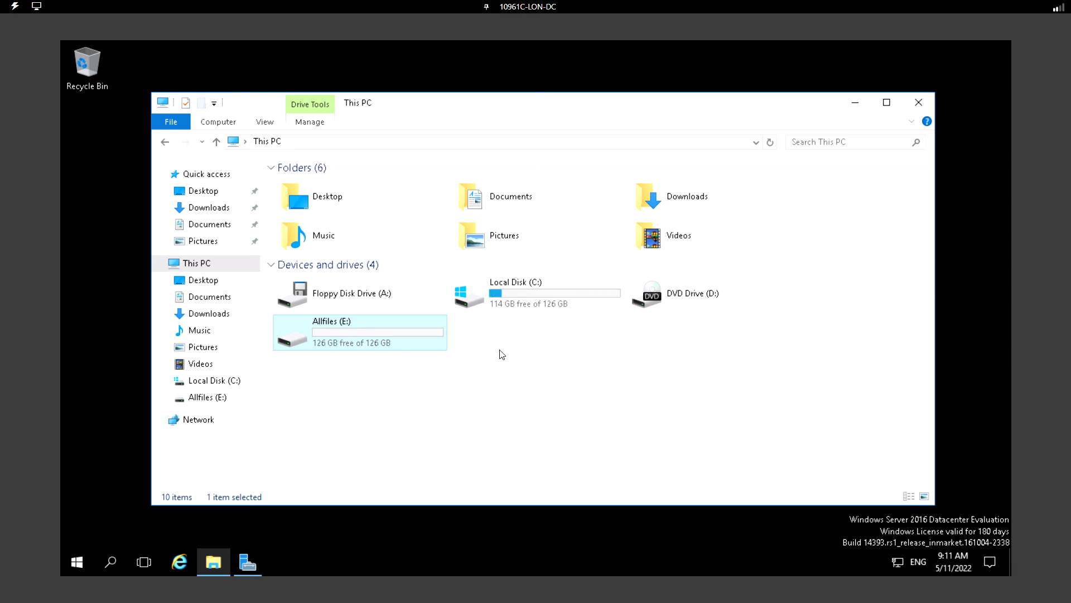
left_click(521, 301)
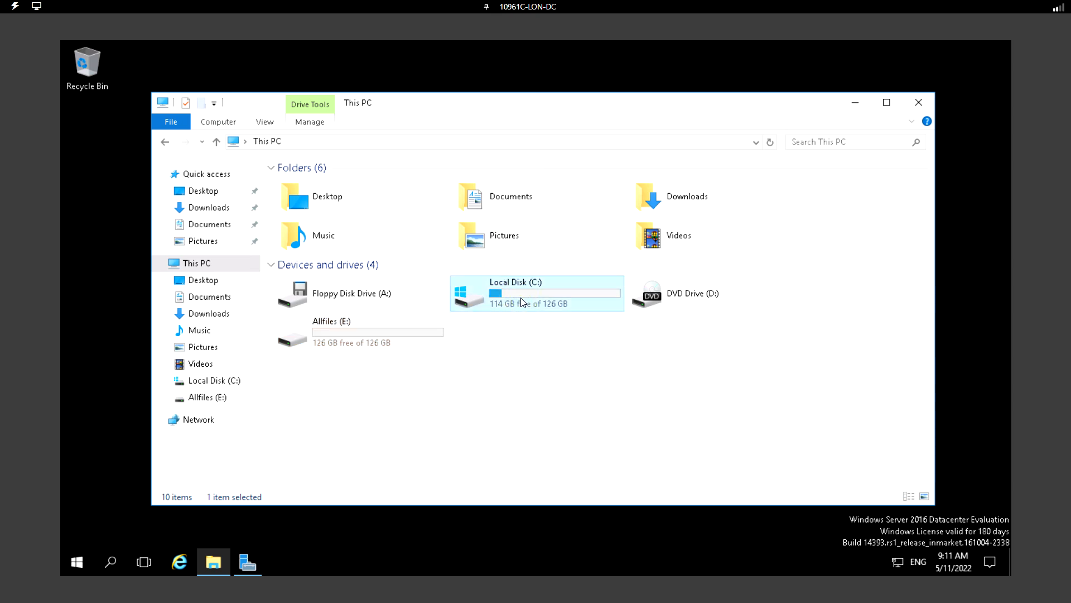
right_click(522, 302)
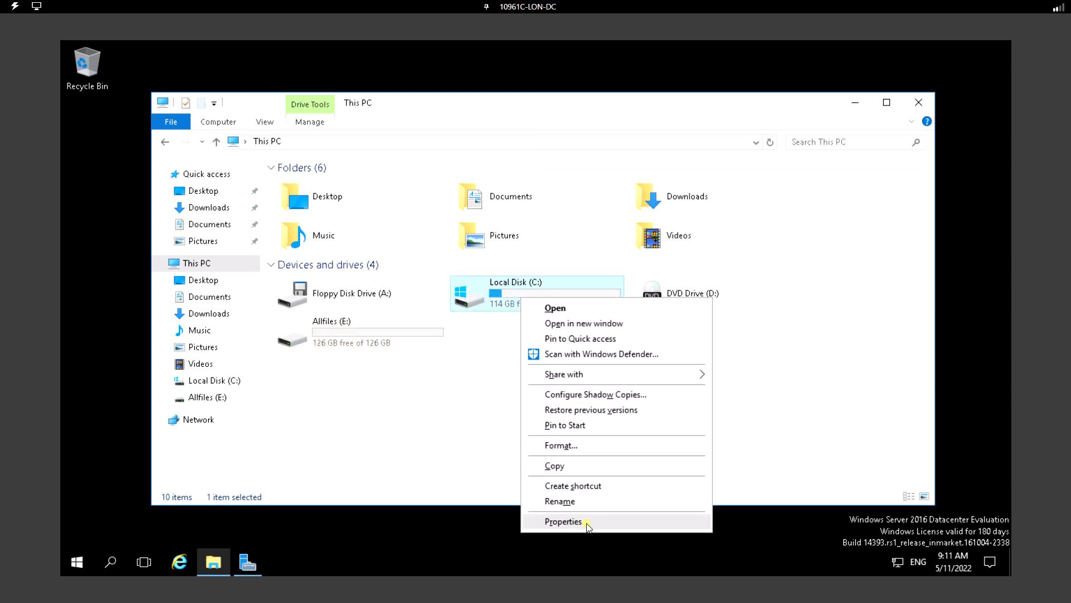
left_click(564, 521)
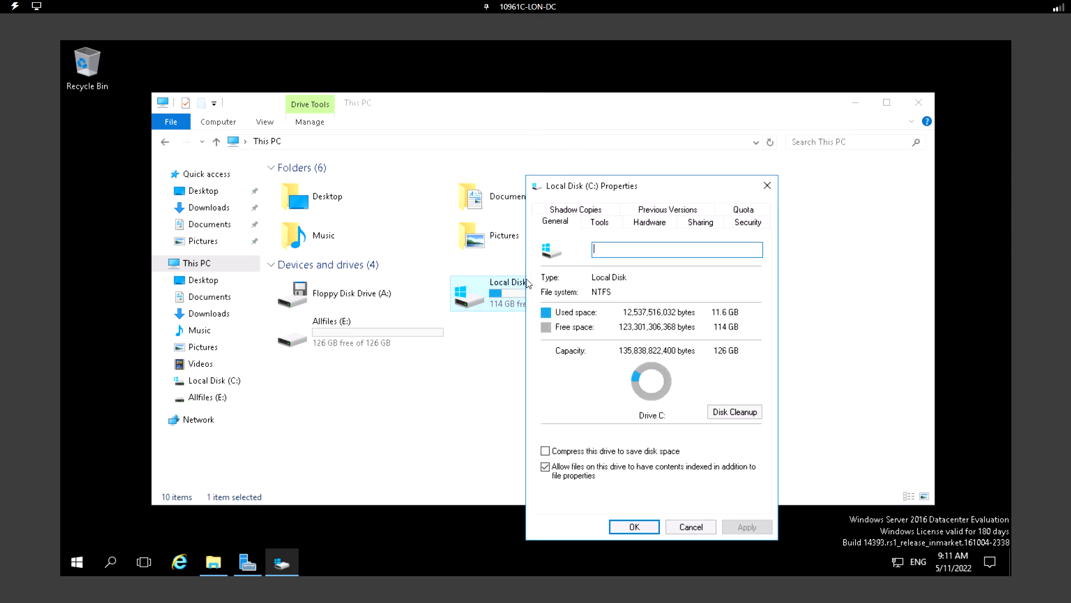
left_click(743, 413)
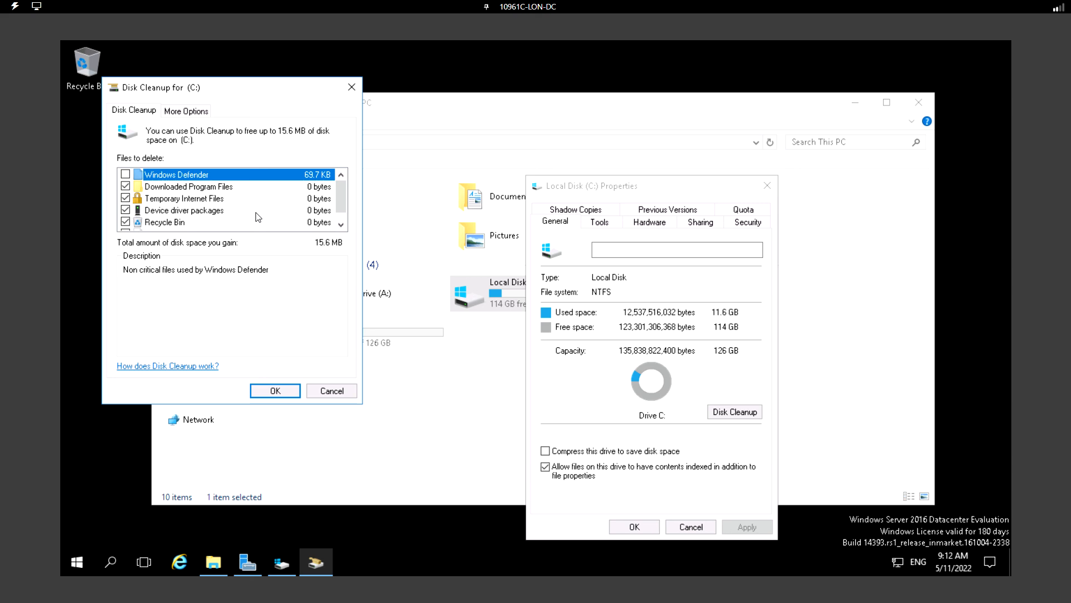
Step: Review the cleanup categories for C:, permanently delete the preselected files and close the drive's properties
left_click(340, 224)
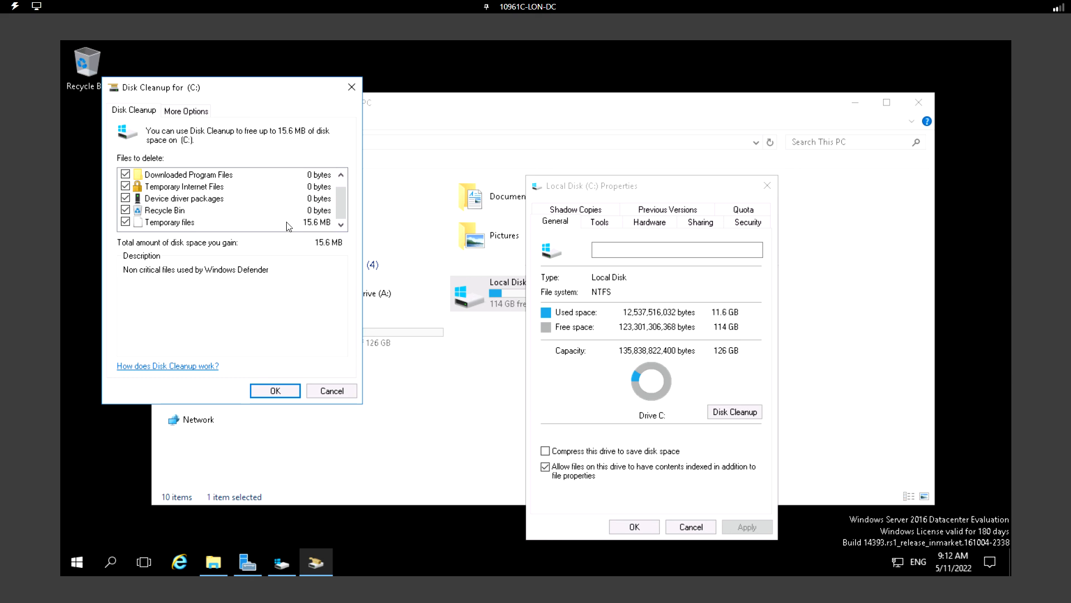
left_click(341, 177)
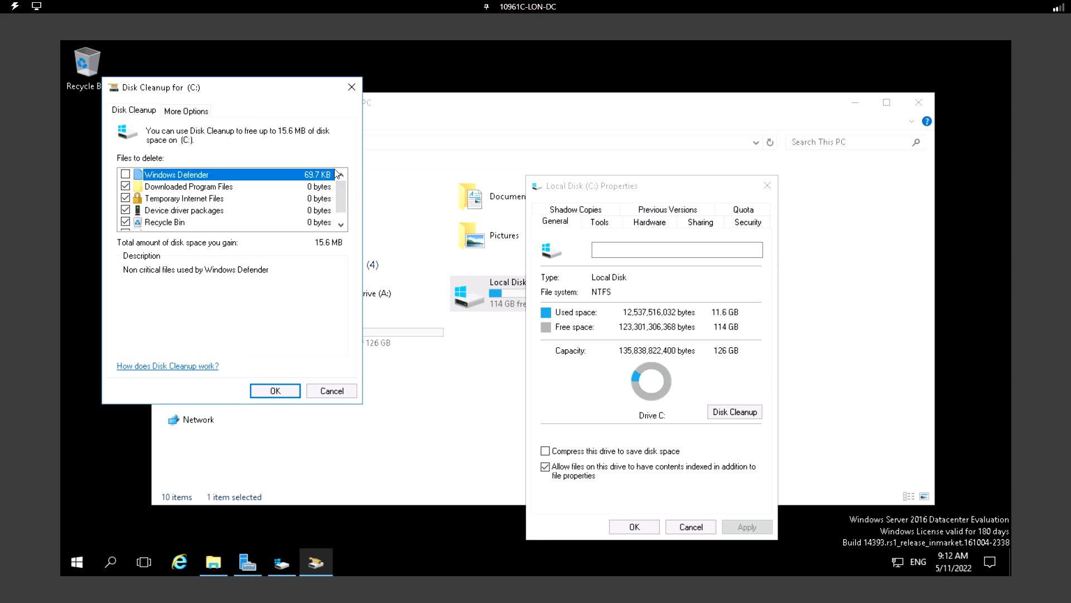
left_click(341, 224)
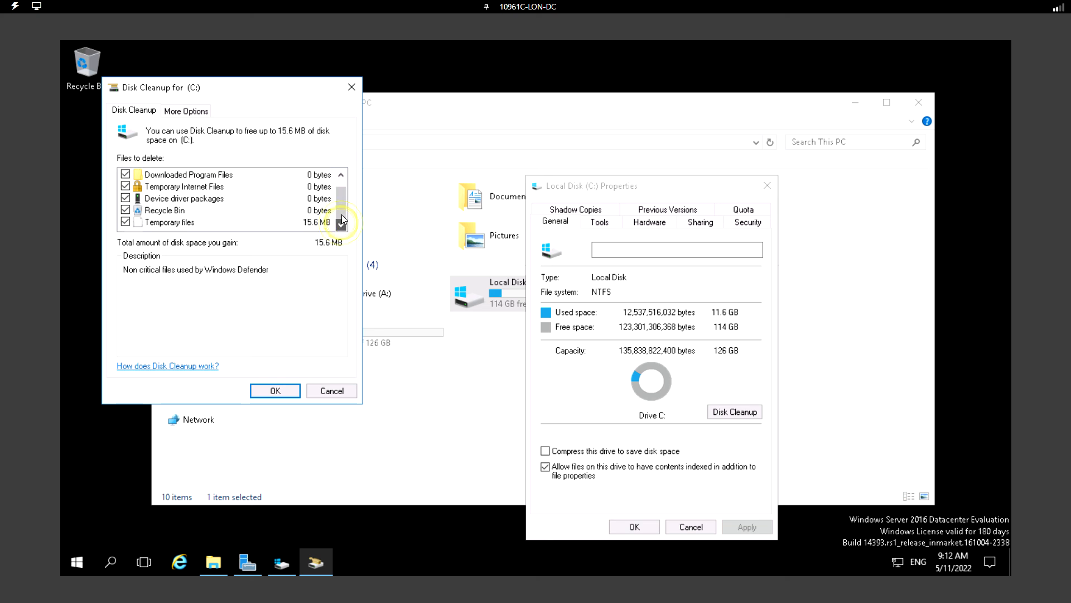
left_click(342, 176)
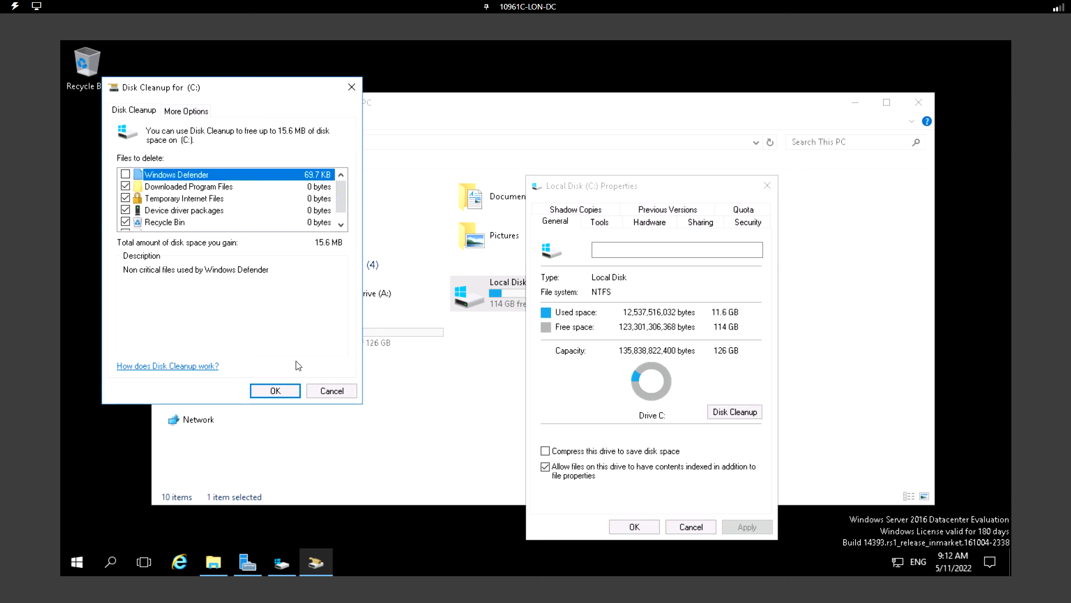
left_click(289, 391)
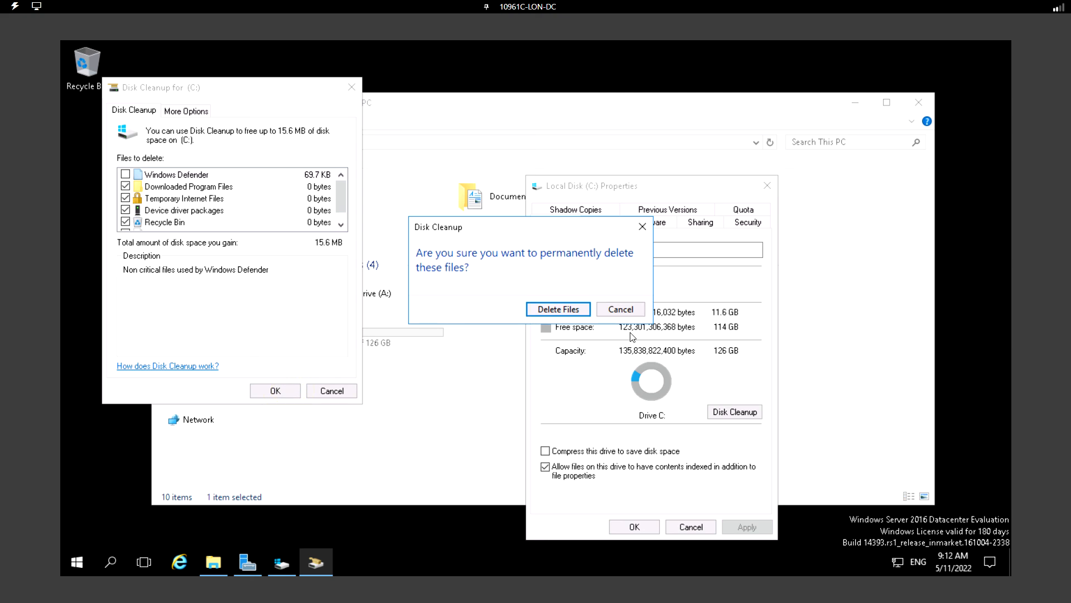
left_click(573, 314)
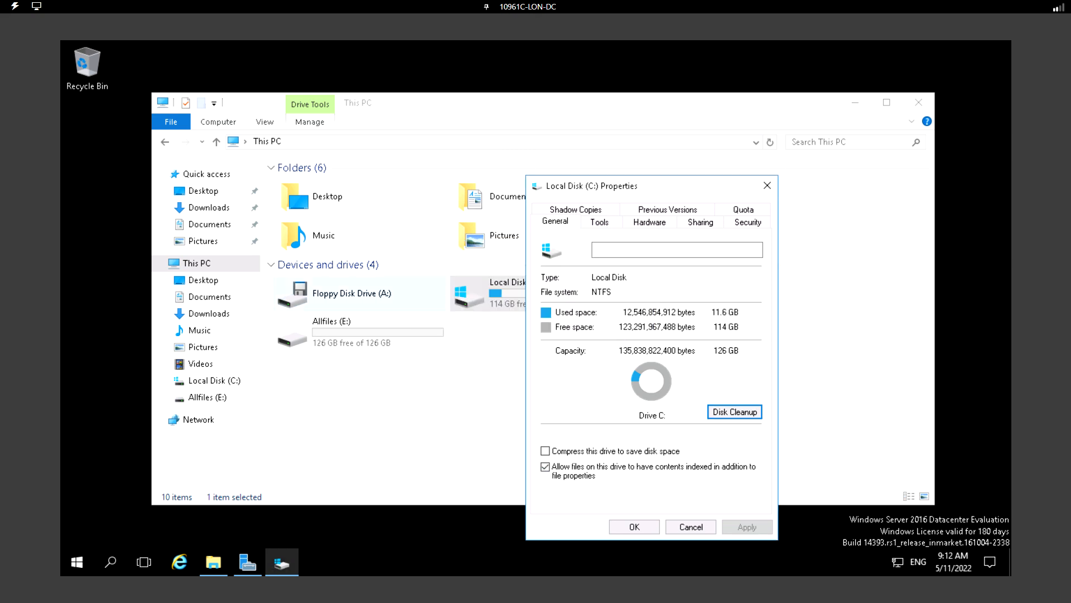
left_click(634, 527)
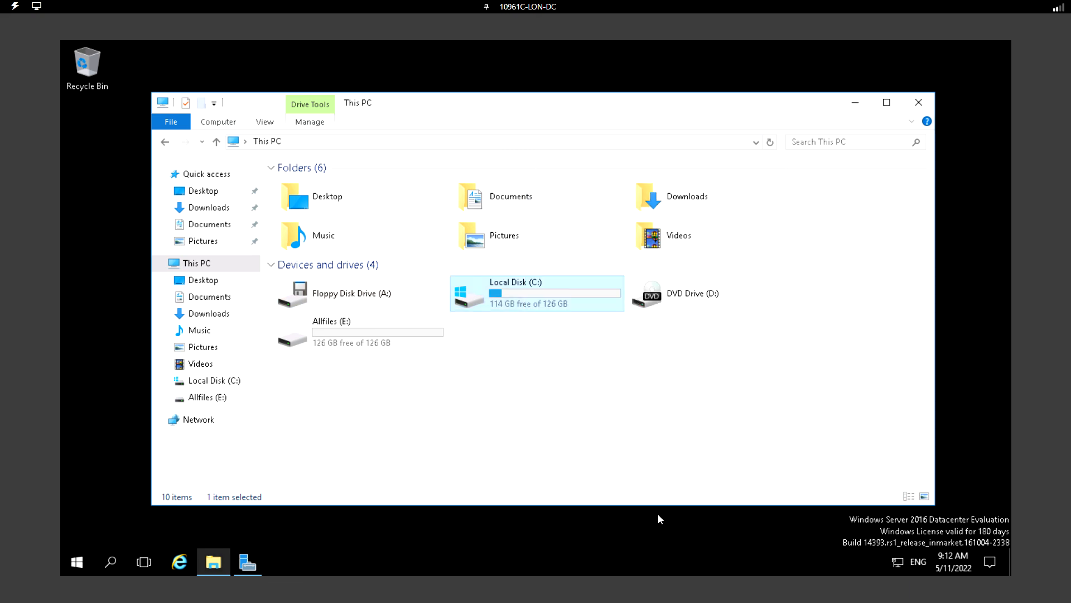